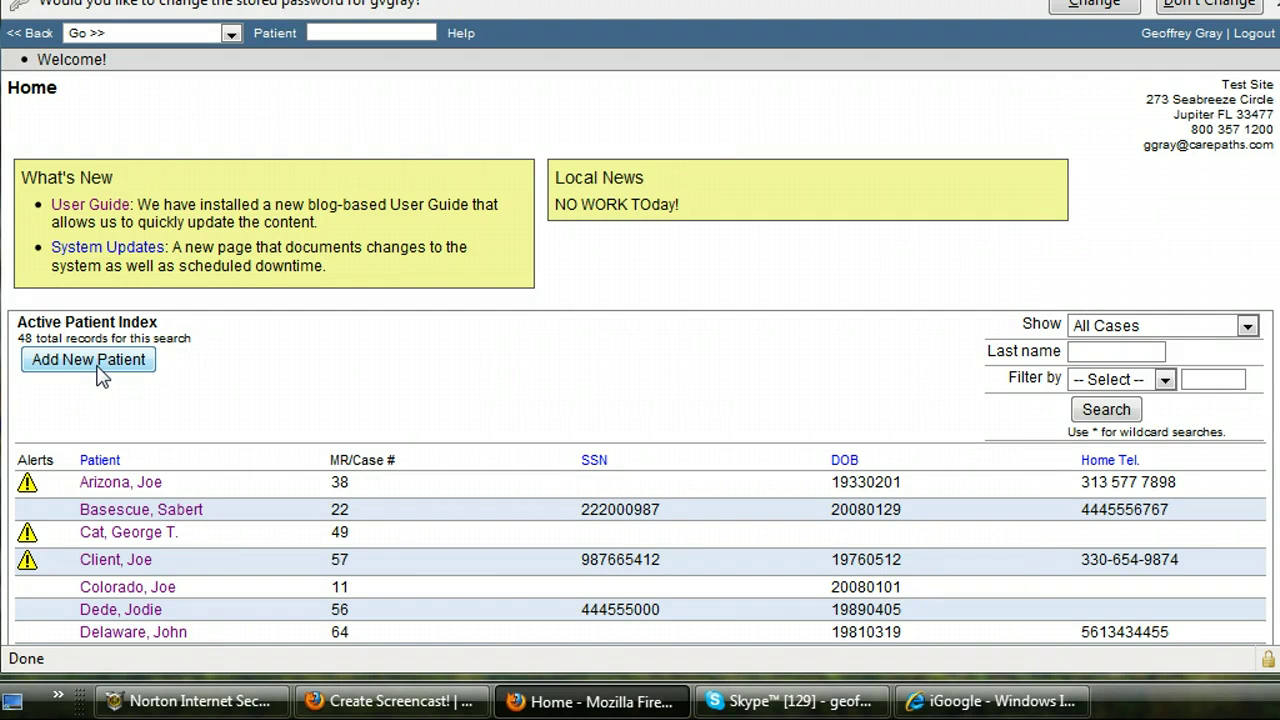
# Step: Start a new patient account with a login ID and the patient's first and last name
pyautogui.click(96, 364)
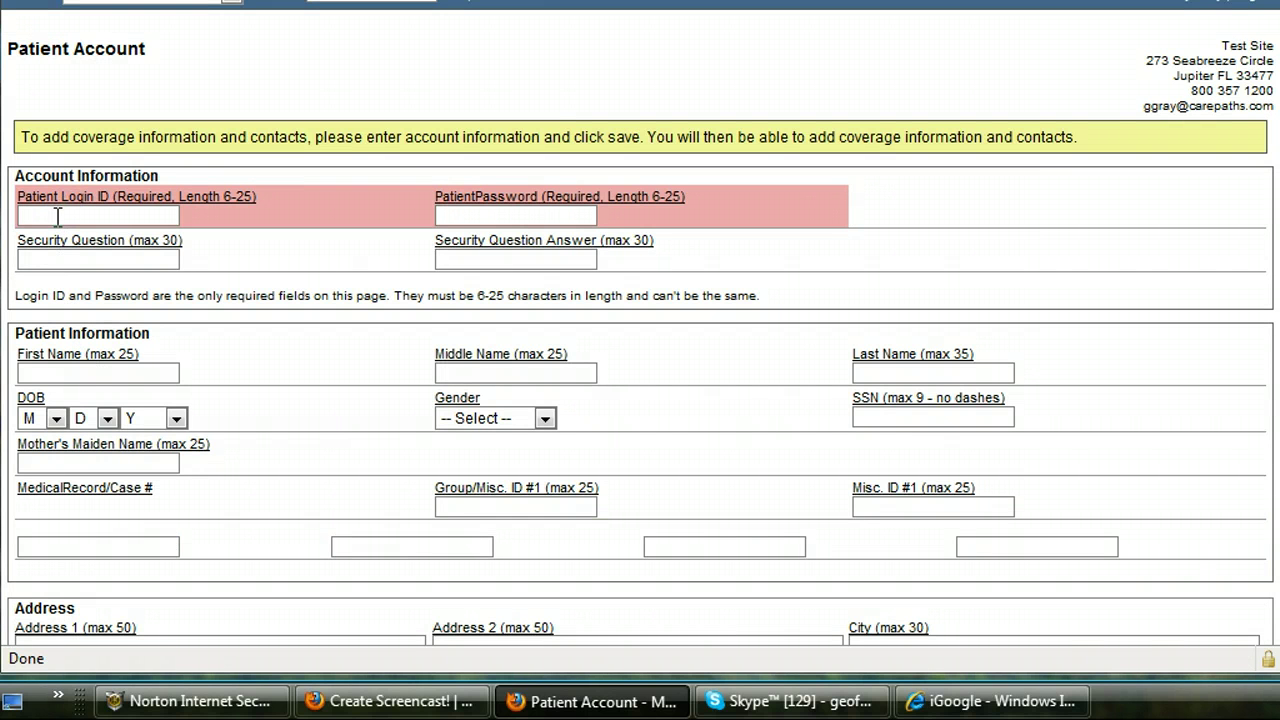
pyautogui.click(55, 216)
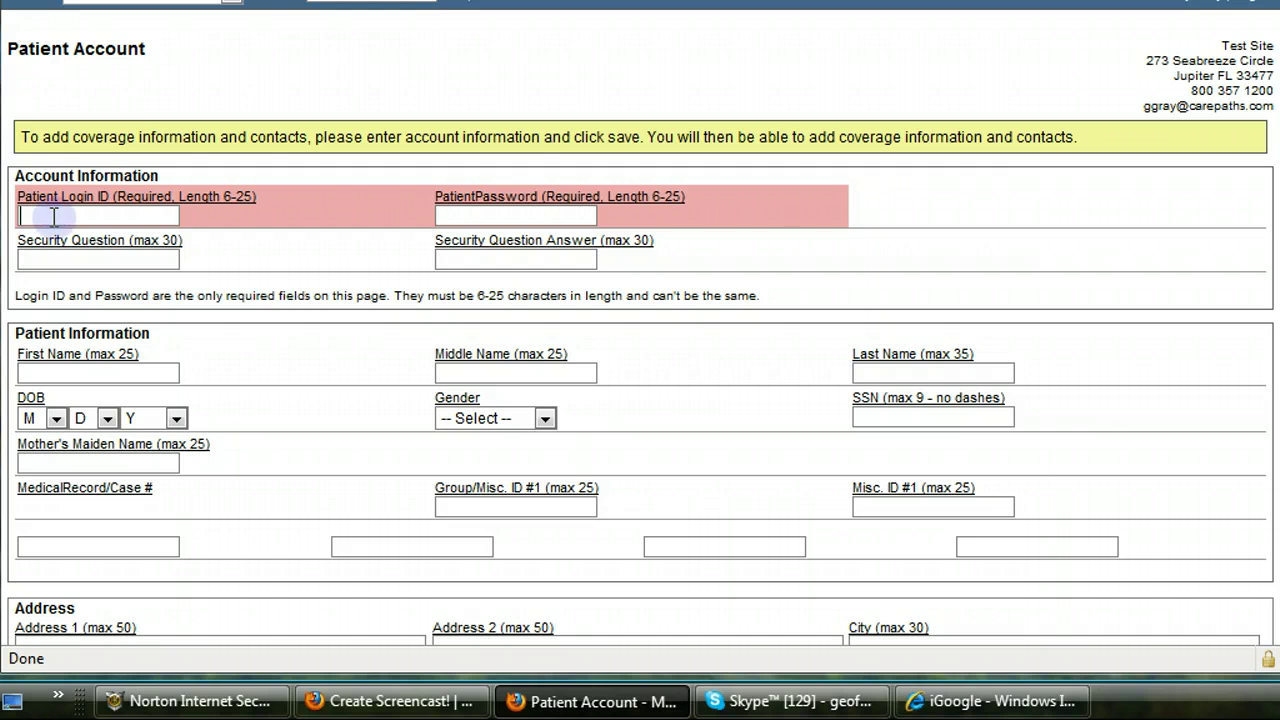
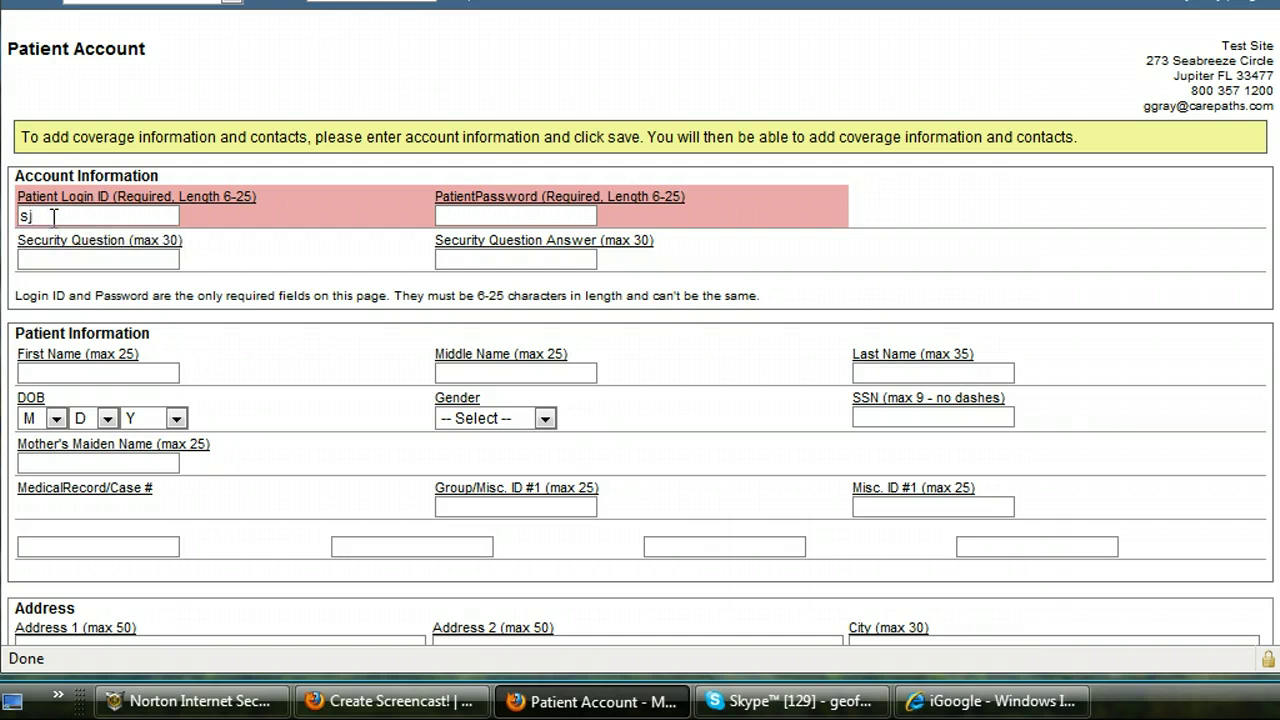
pyautogui.click(53, 370)
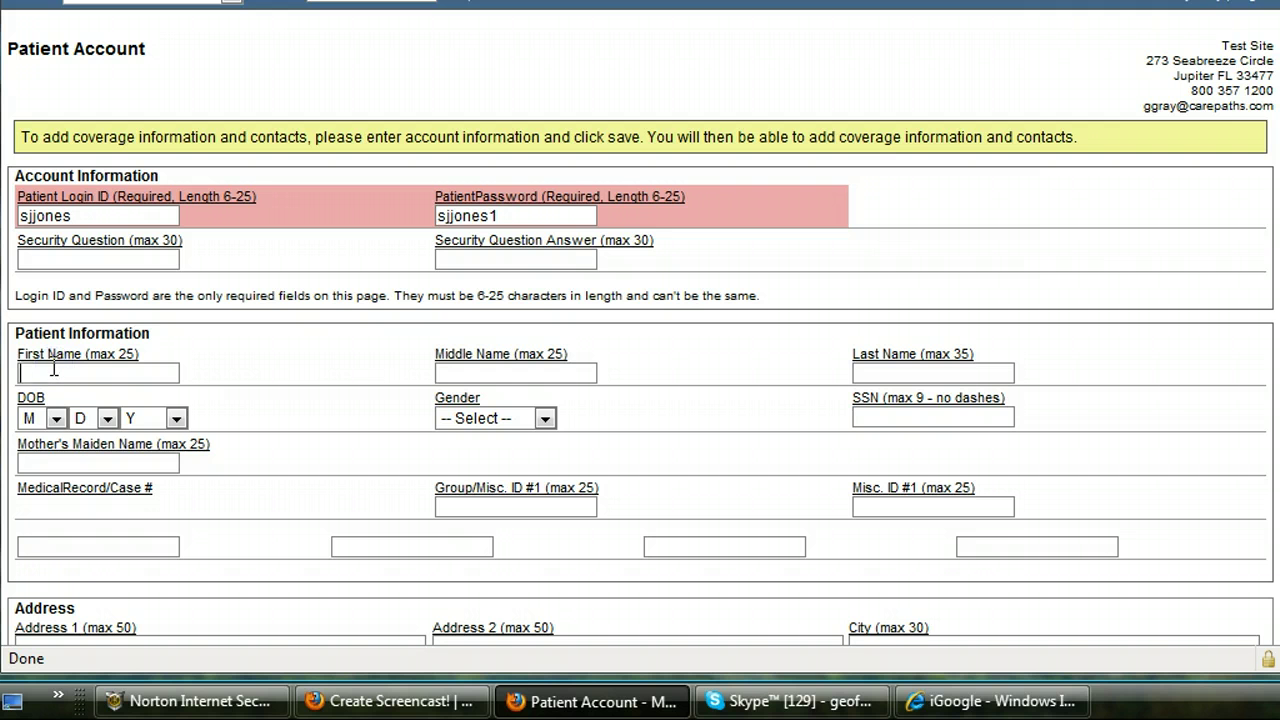
pyautogui.press('Tab')
pyautogui.press('Tab')
pyautogui.scroll(-8, 640, 327)
pyautogui.scroll(-9, 640, 327)
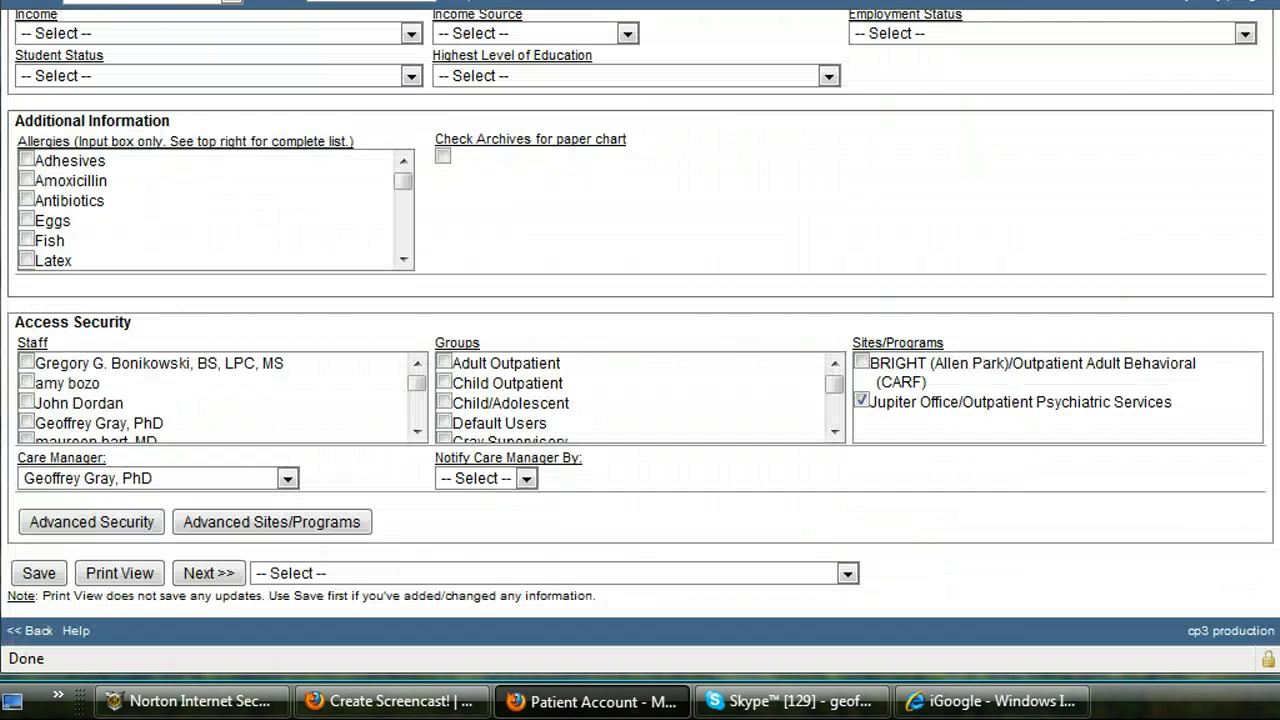
# Step: Save the new account, then set birth date 3/19/1992 and gender Male
pyautogui.click(59, 571)
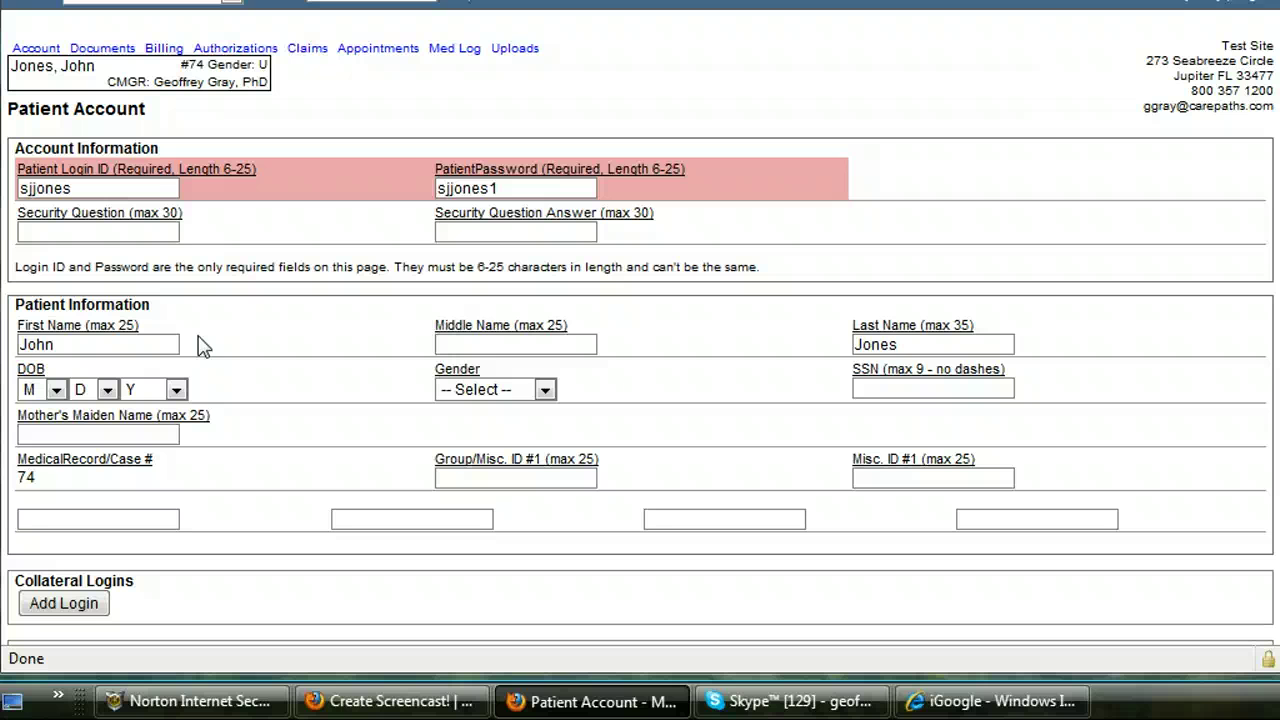
pyautogui.click(54, 390)
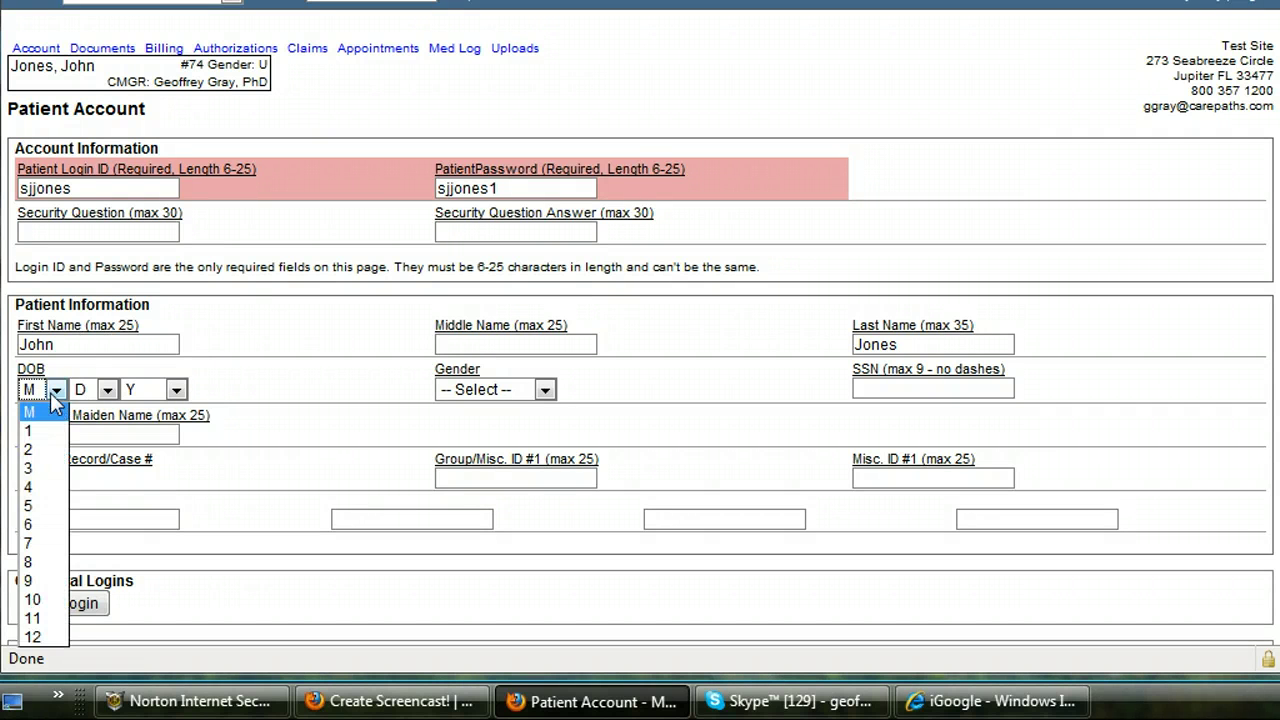
pyautogui.click(35, 468)
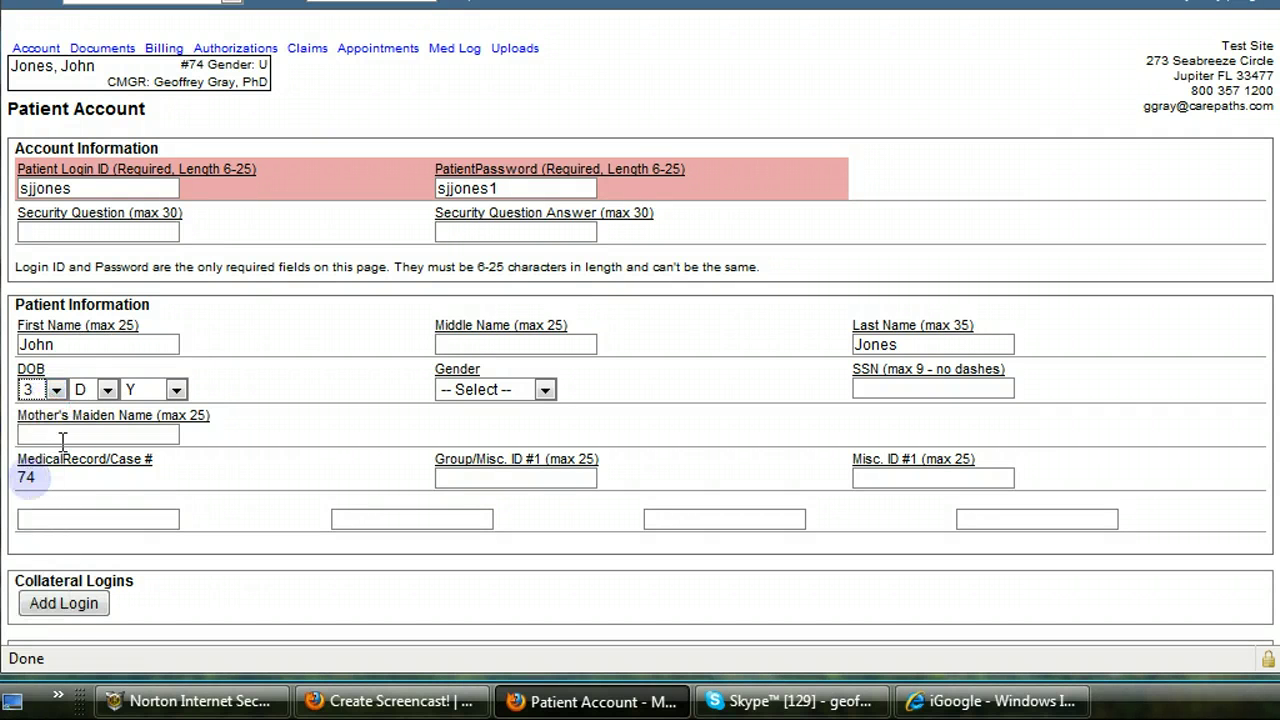
pyautogui.click(106, 390)
pyautogui.click(85, 367)
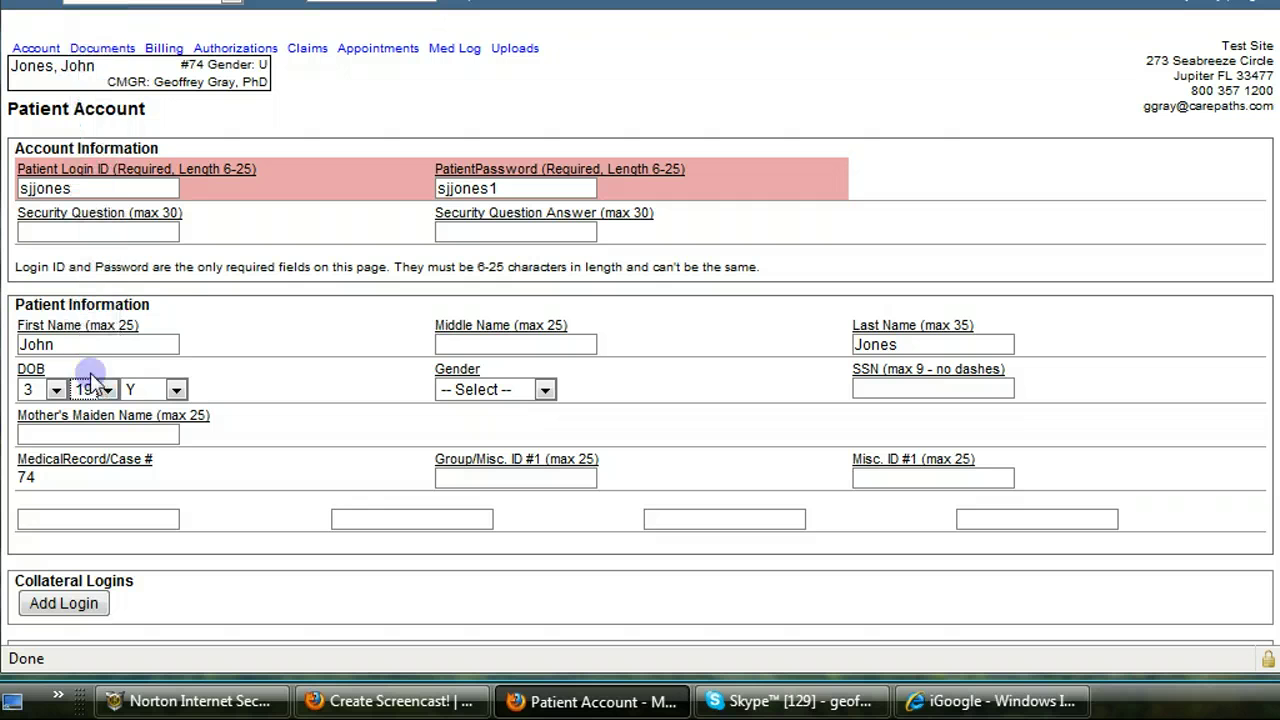
pyautogui.click(144, 391)
pyautogui.click(144, 367)
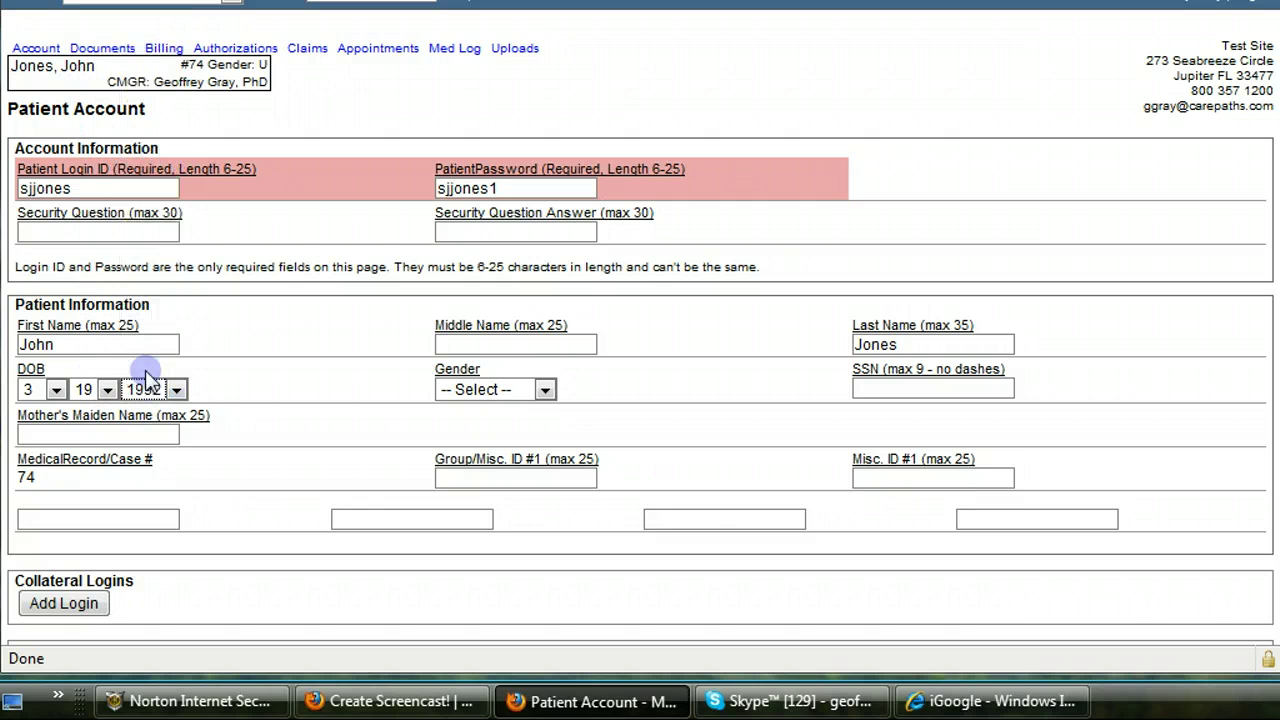
pyautogui.click(467, 392)
pyautogui.click(455, 449)
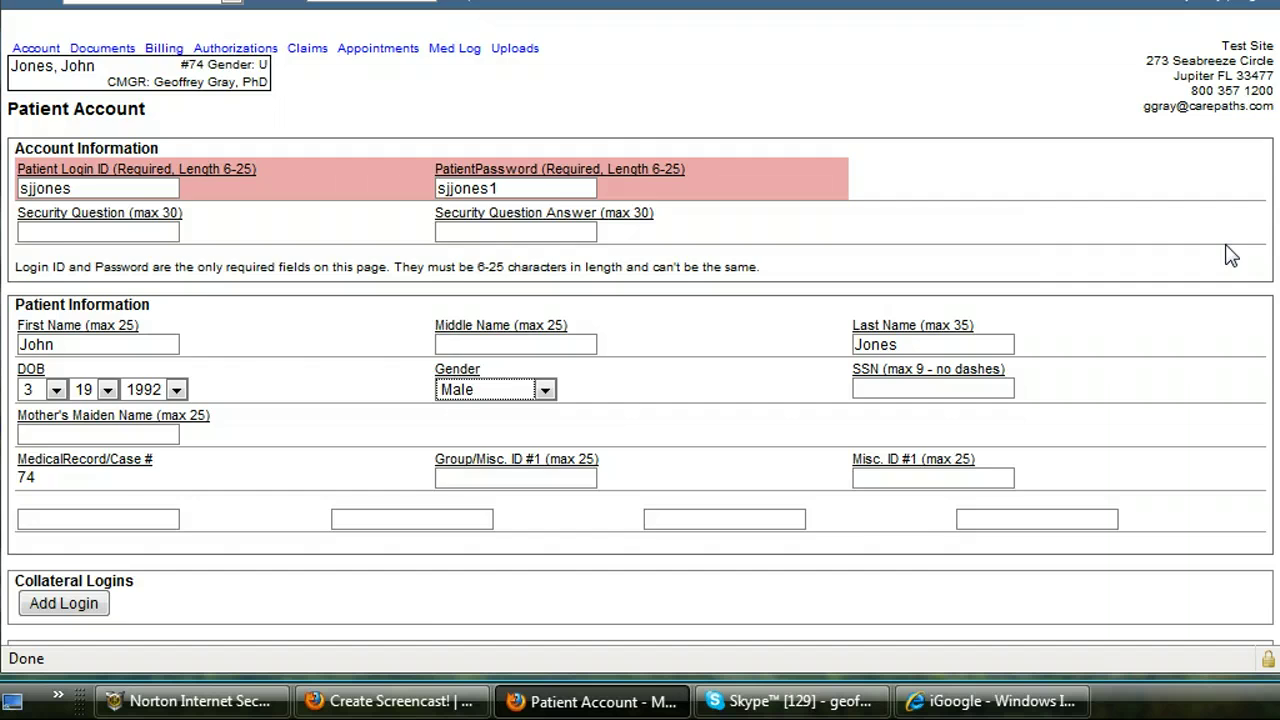
# Step: Enter the patient's street address, city and ZIP code
pyautogui.scroll(-2, 1232, 255)
pyautogui.scroll(-7, 1250, 330)
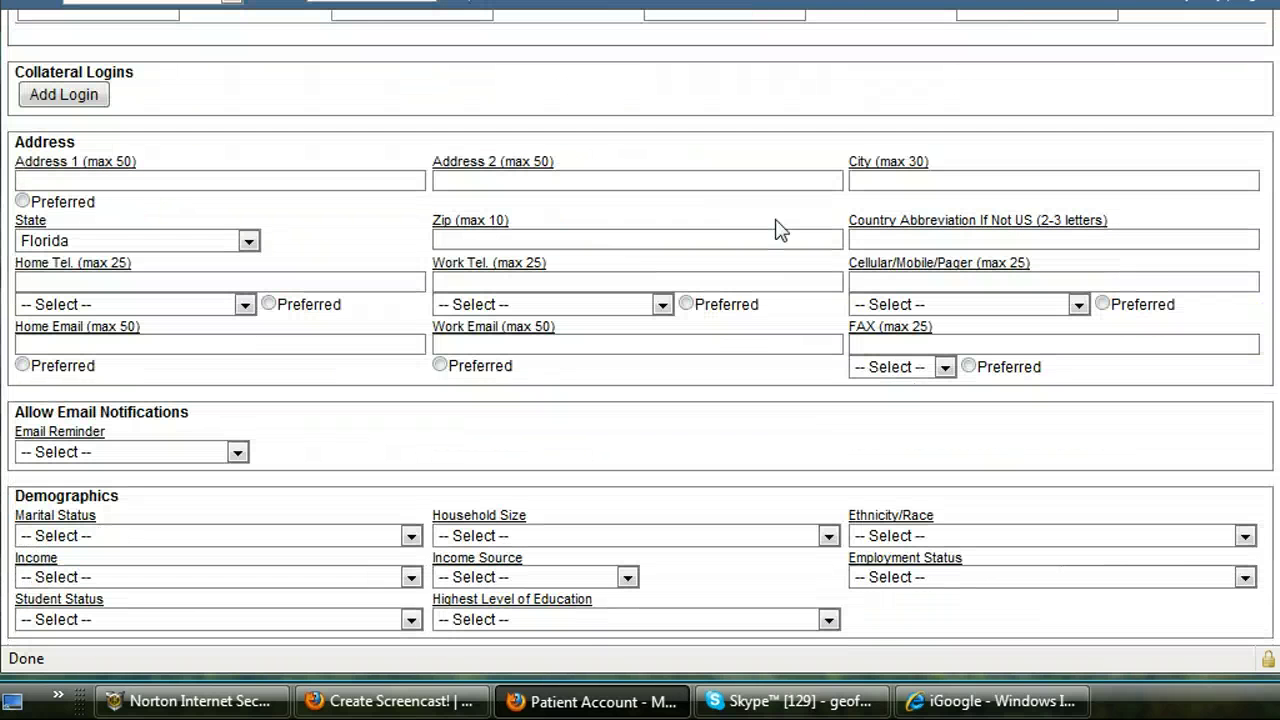
pyautogui.click(195, 173)
pyautogui.write('C')
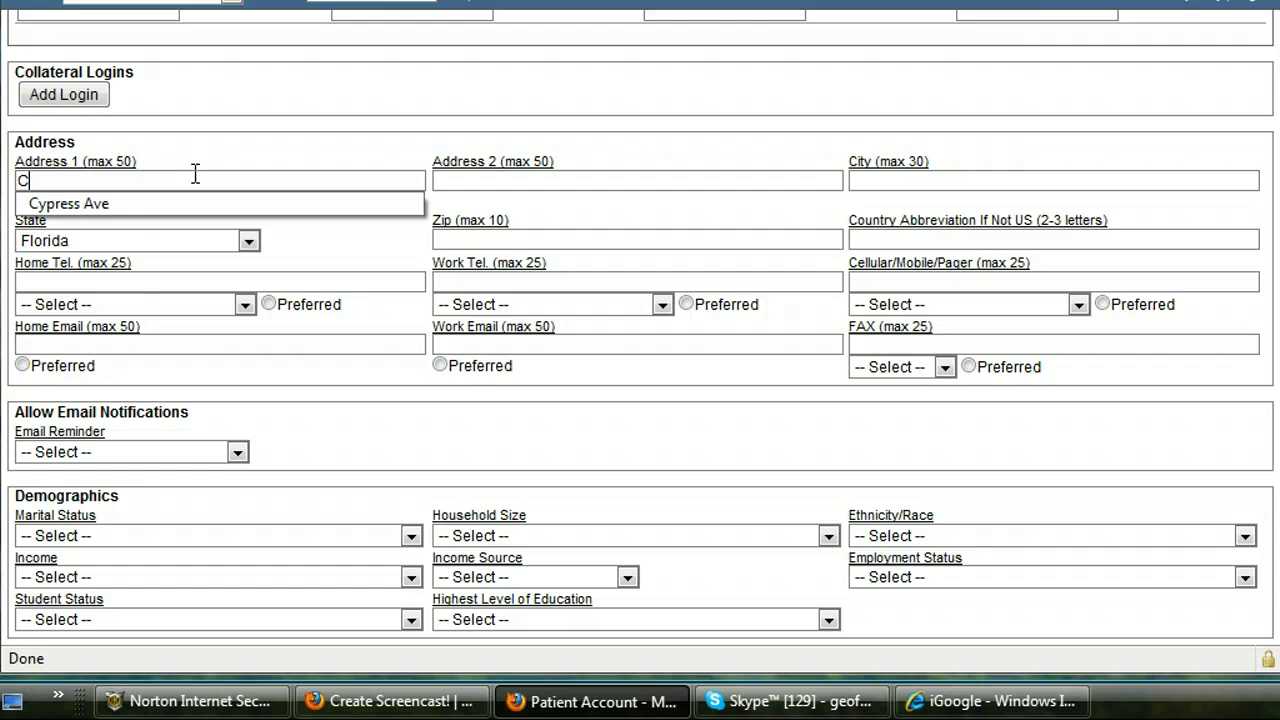
pyautogui.click(194, 204)
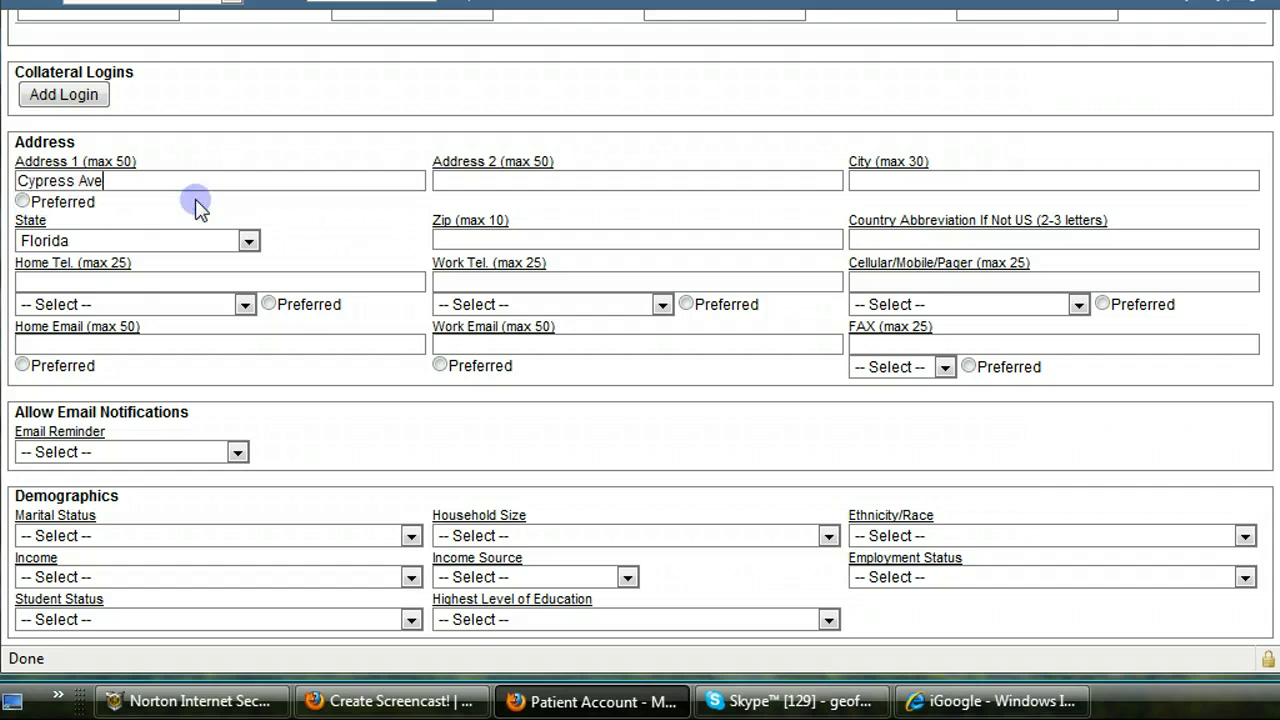
pyautogui.click(852, 182)
pyautogui.write('Orlando')
pyautogui.click(640, 240)
pyautogui.write('334')
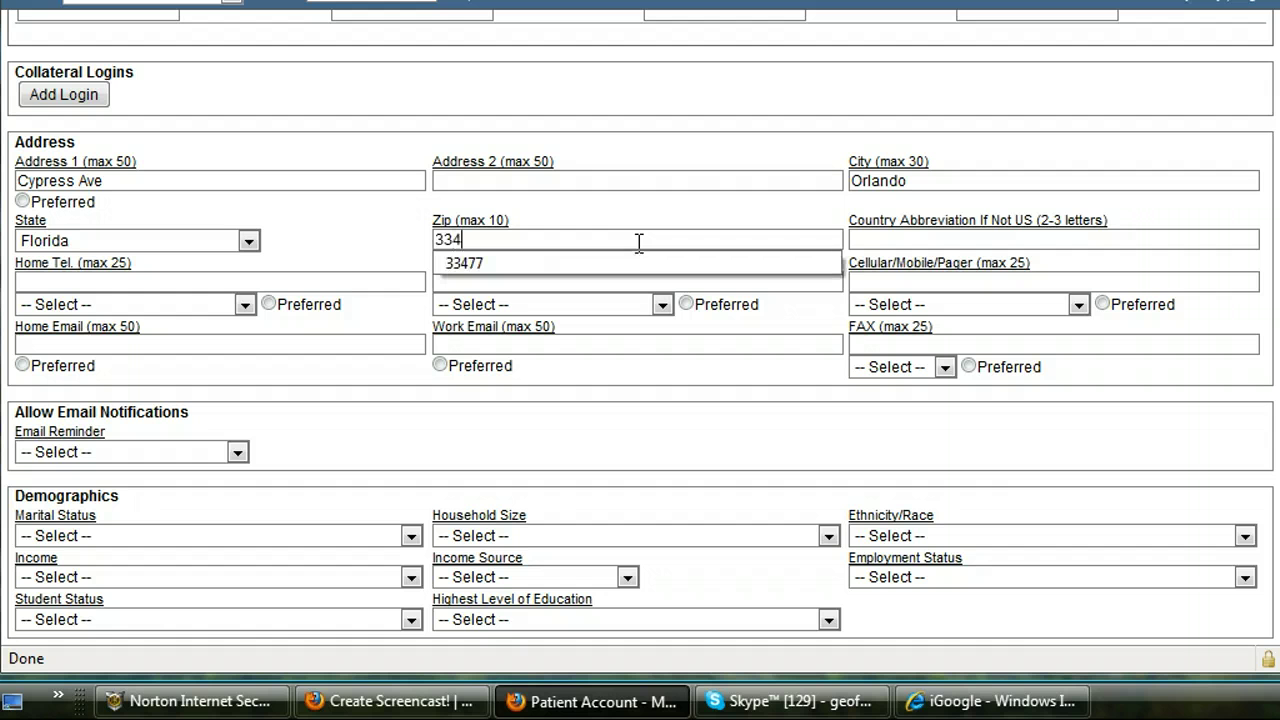
pyautogui.write('77')
pyautogui.press('Down')
pyautogui.press('Return')
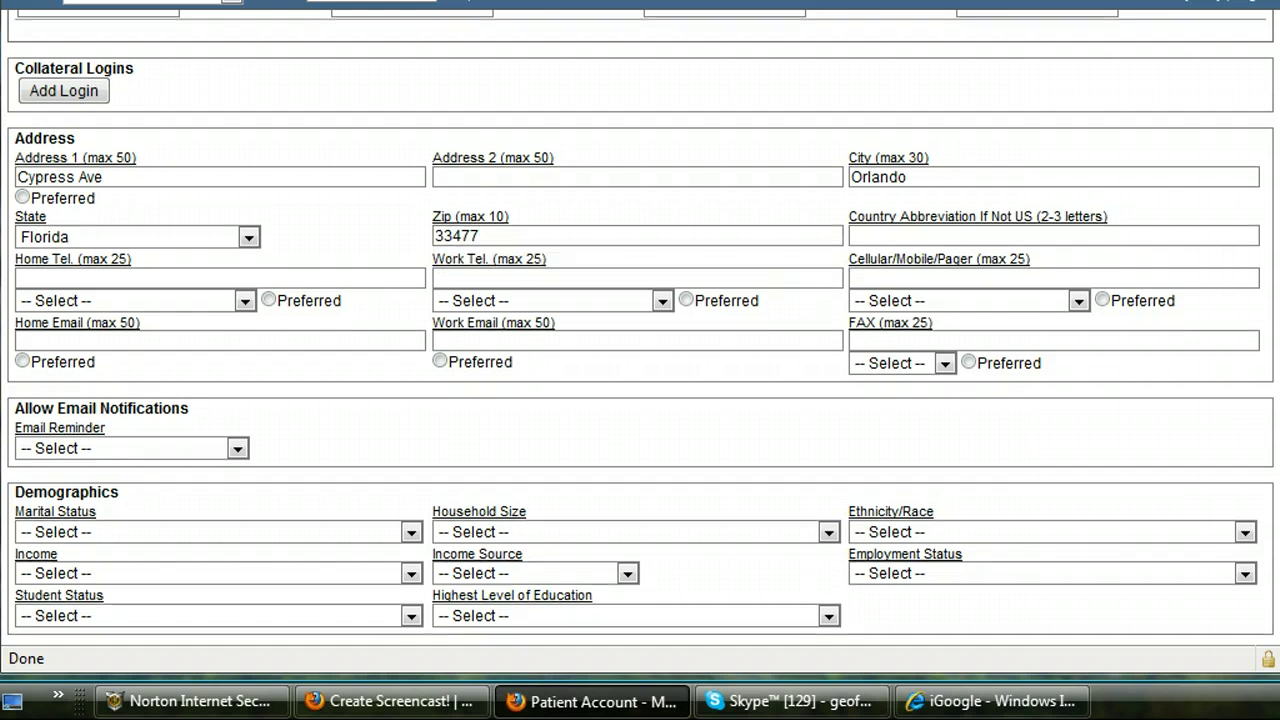
pyautogui.moveTo(1271, 209); pyautogui.dragTo(1268, 405)
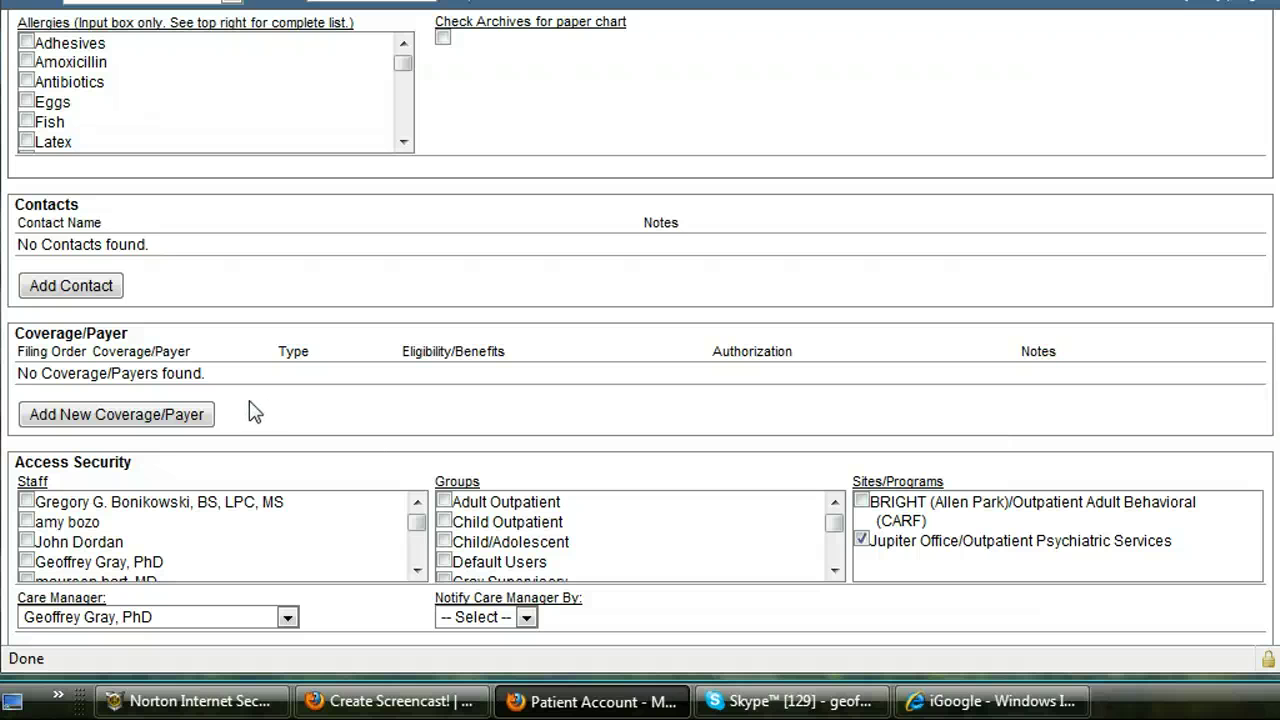
# Step: Add a new coverage for the patient with Aetna selected as the payer
pyautogui.click(113, 414)
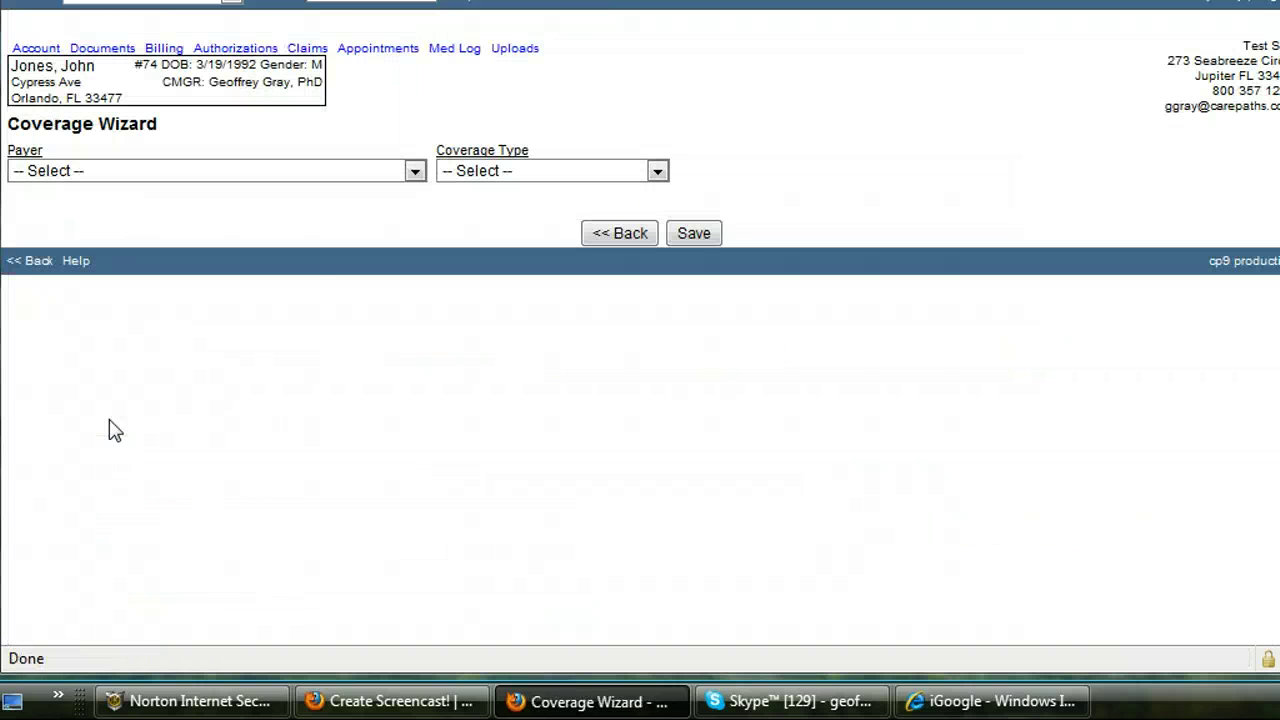
pyautogui.click(415, 174)
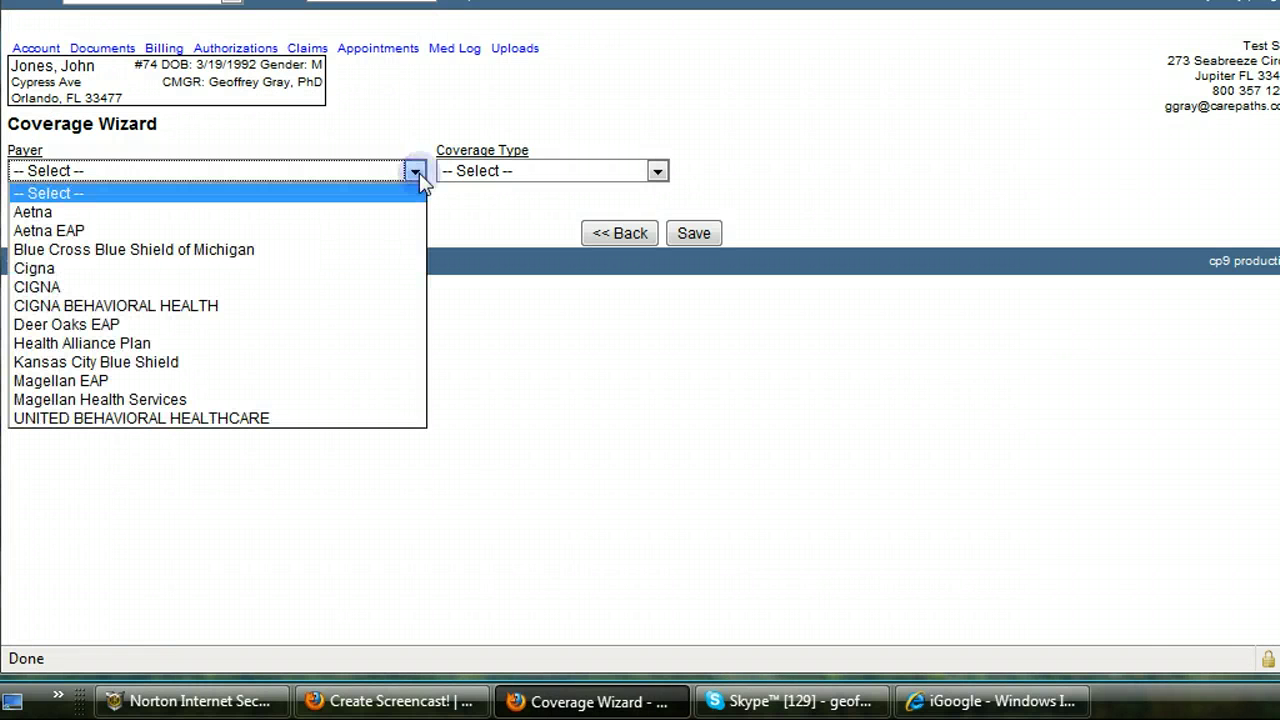
pyautogui.click(378, 212)
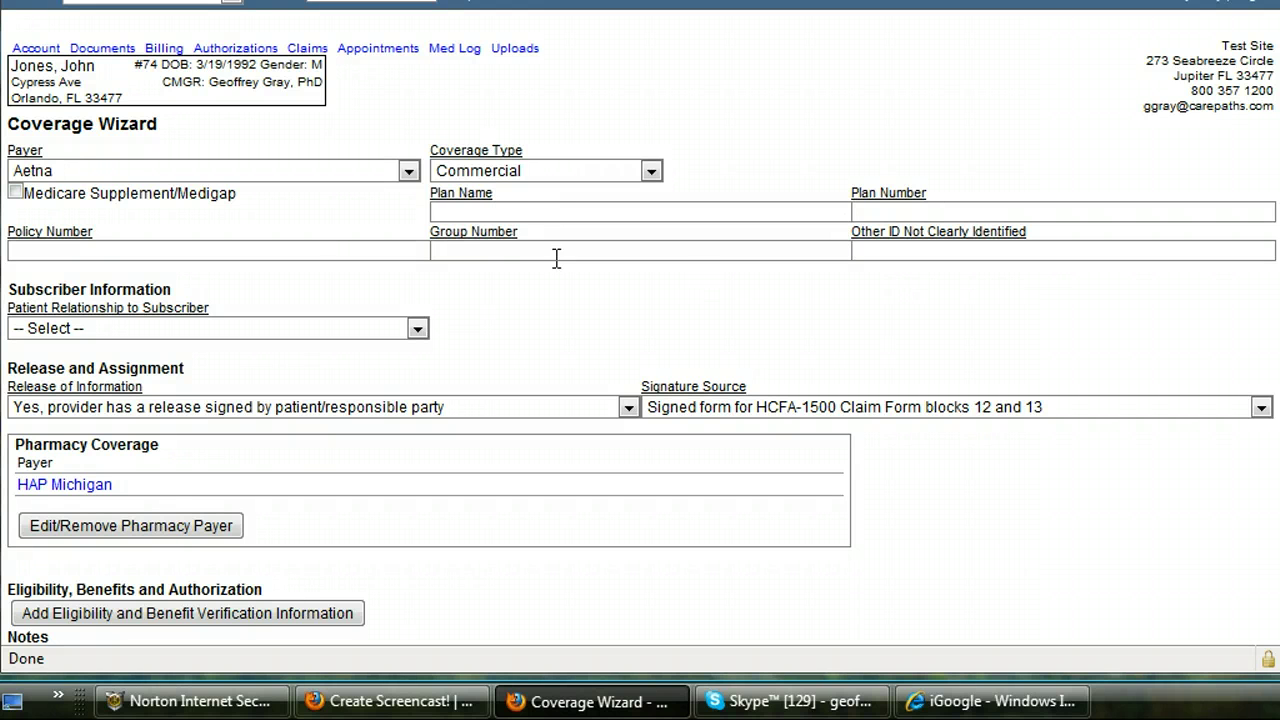
# Step: Set the relationship to Patient is Subscriber and enter the subscriber's member ID
pyautogui.click(418, 330)
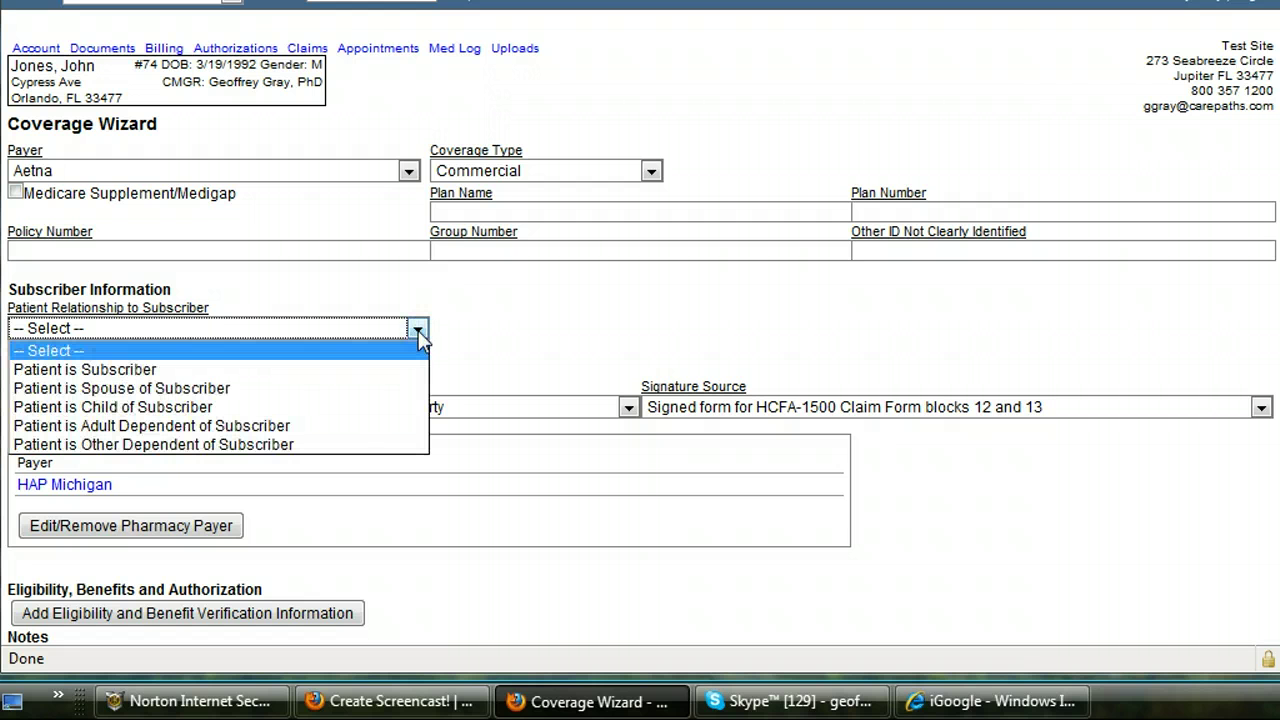
pyautogui.click(400, 369)
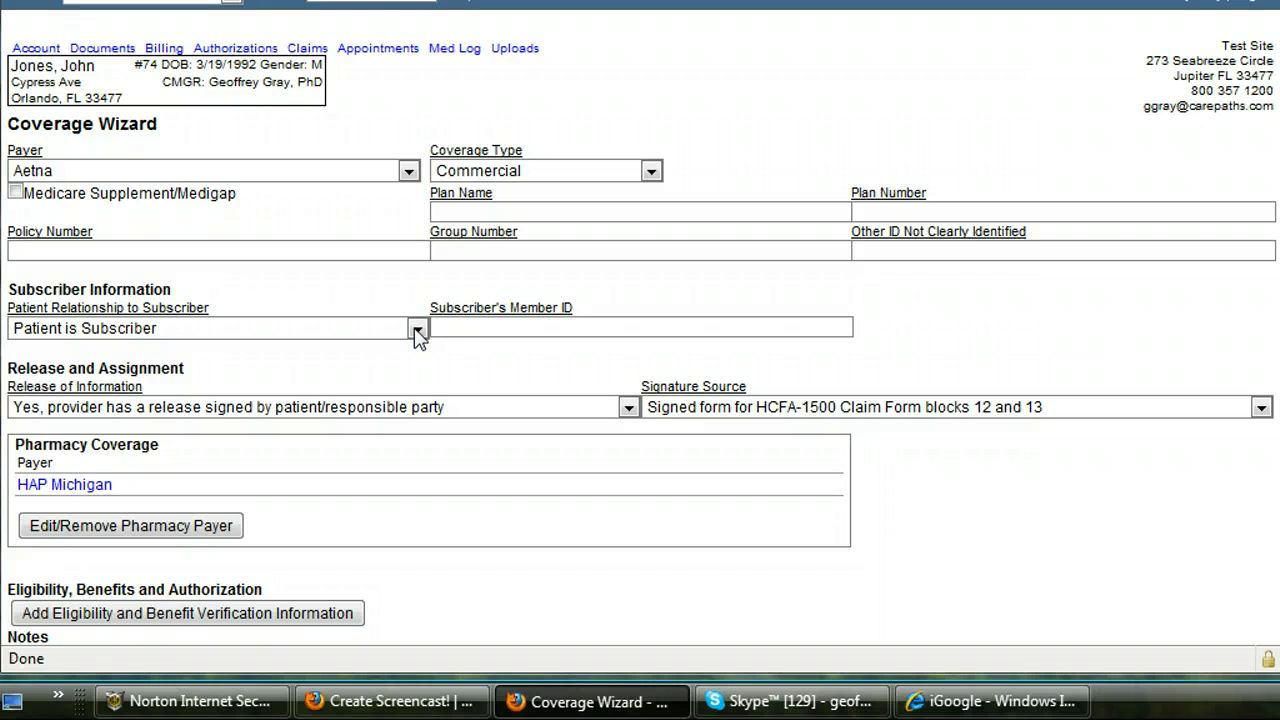
pyautogui.click(417, 329)
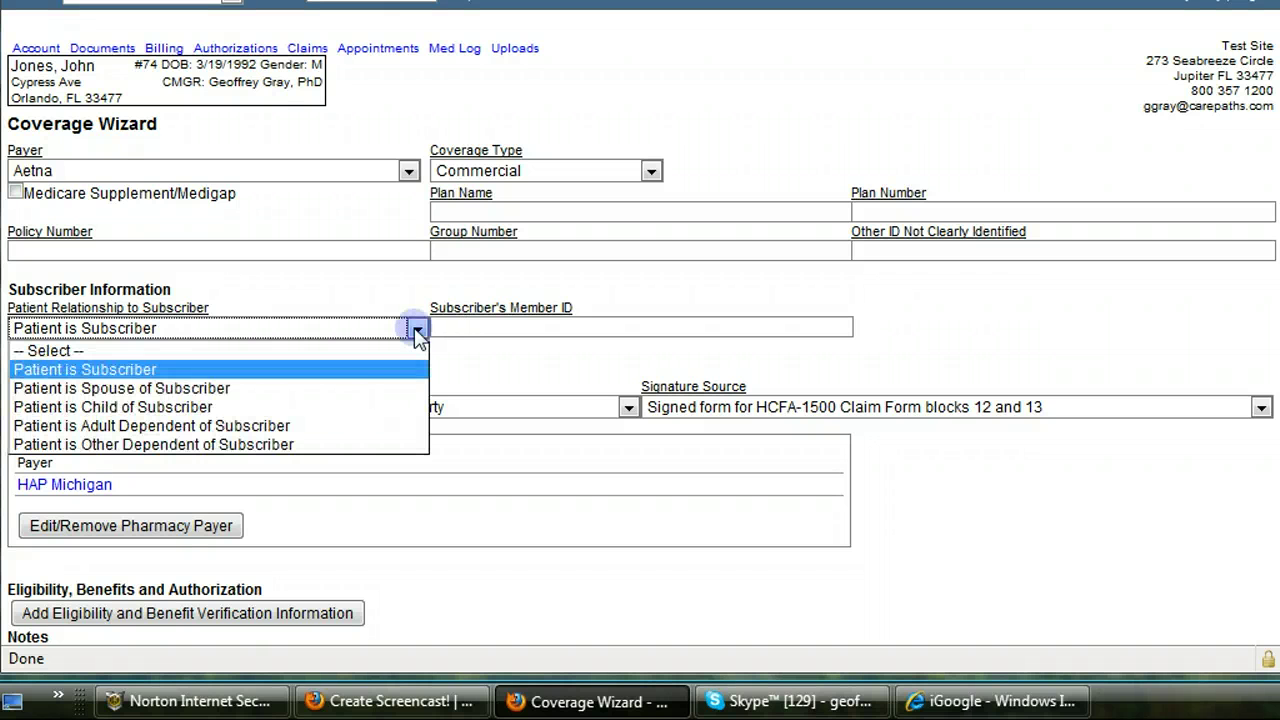
pyautogui.click(342, 407)
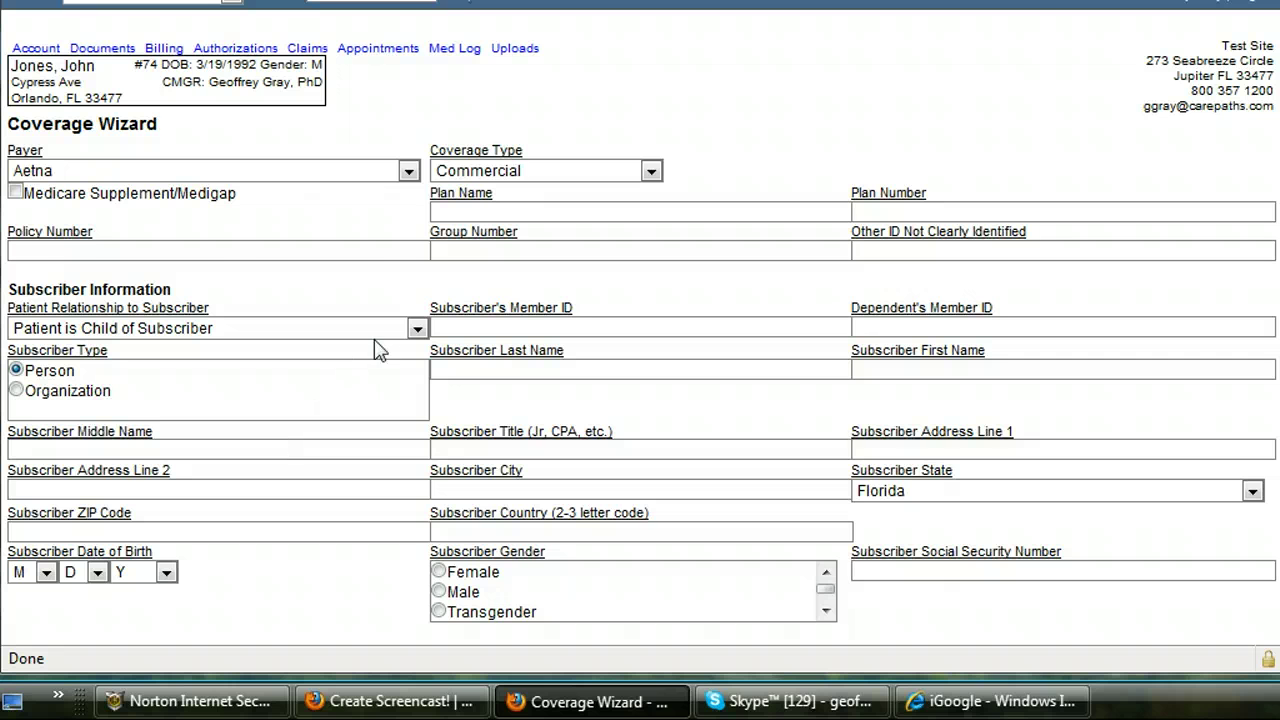
pyautogui.click(417, 329)
pyautogui.click(360, 369)
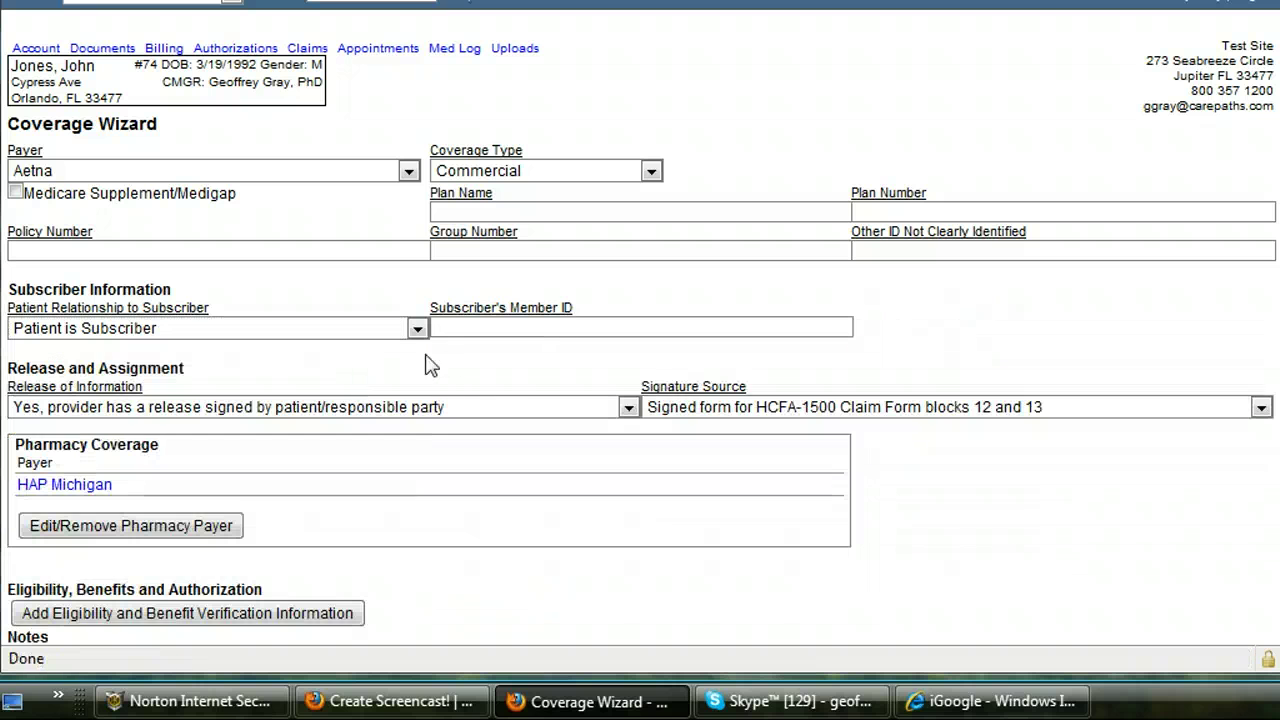
pyautogui.click(451, 331)
pyautogui.write('444444444444444')
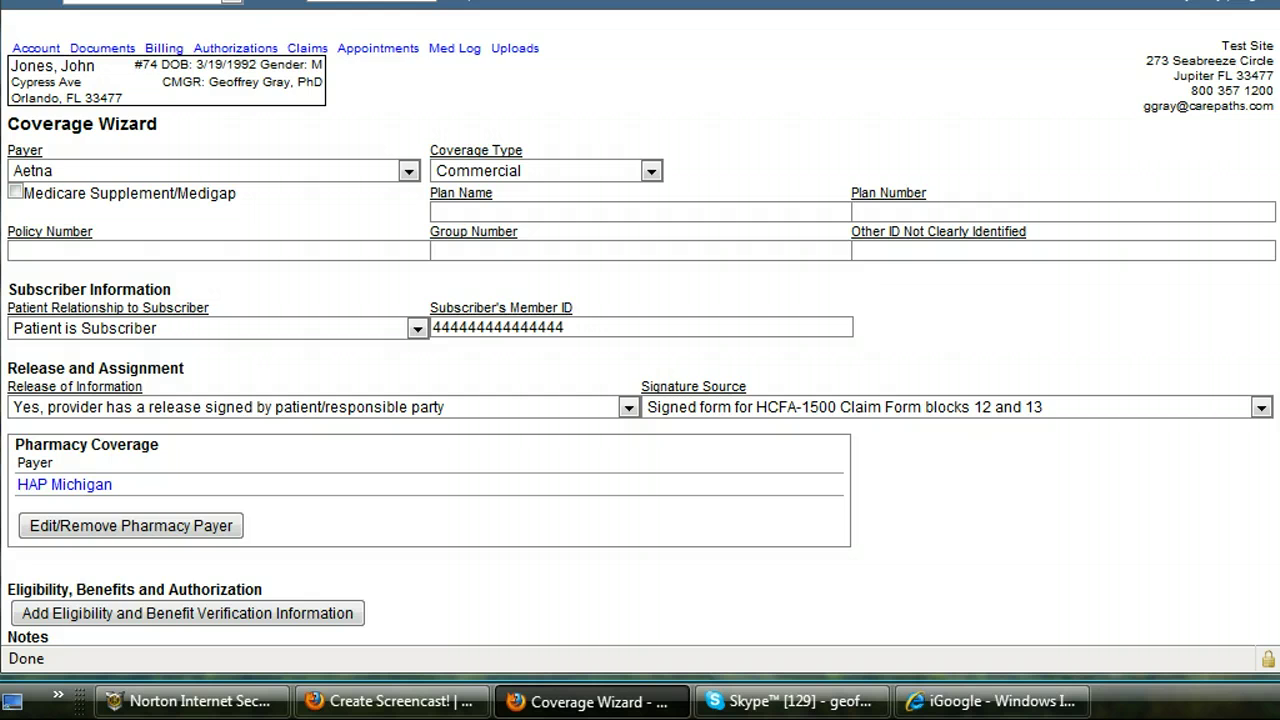
pyautogui.scroll(-3, 643, 327)
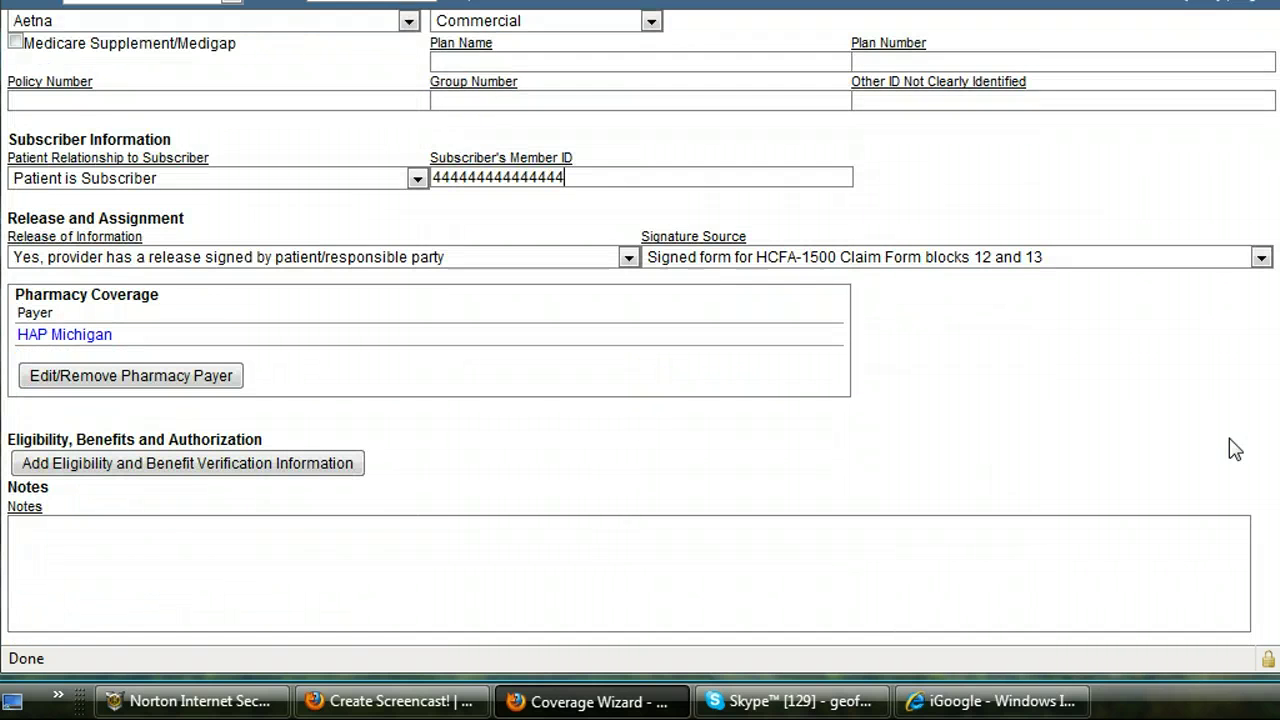
# Step: Save the Aetna coverage in the Coverage Wizard
pyautogui.scroll(-2, 640, 330)
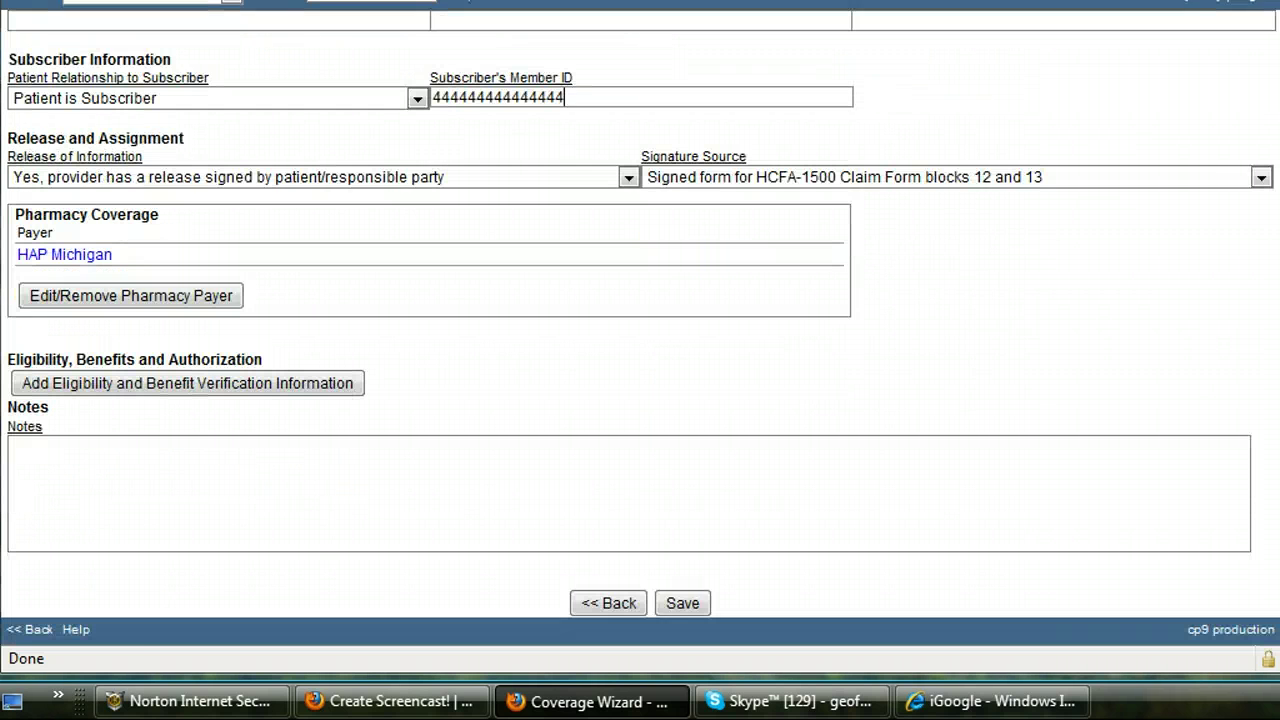
pyautogui.click(680, 603)
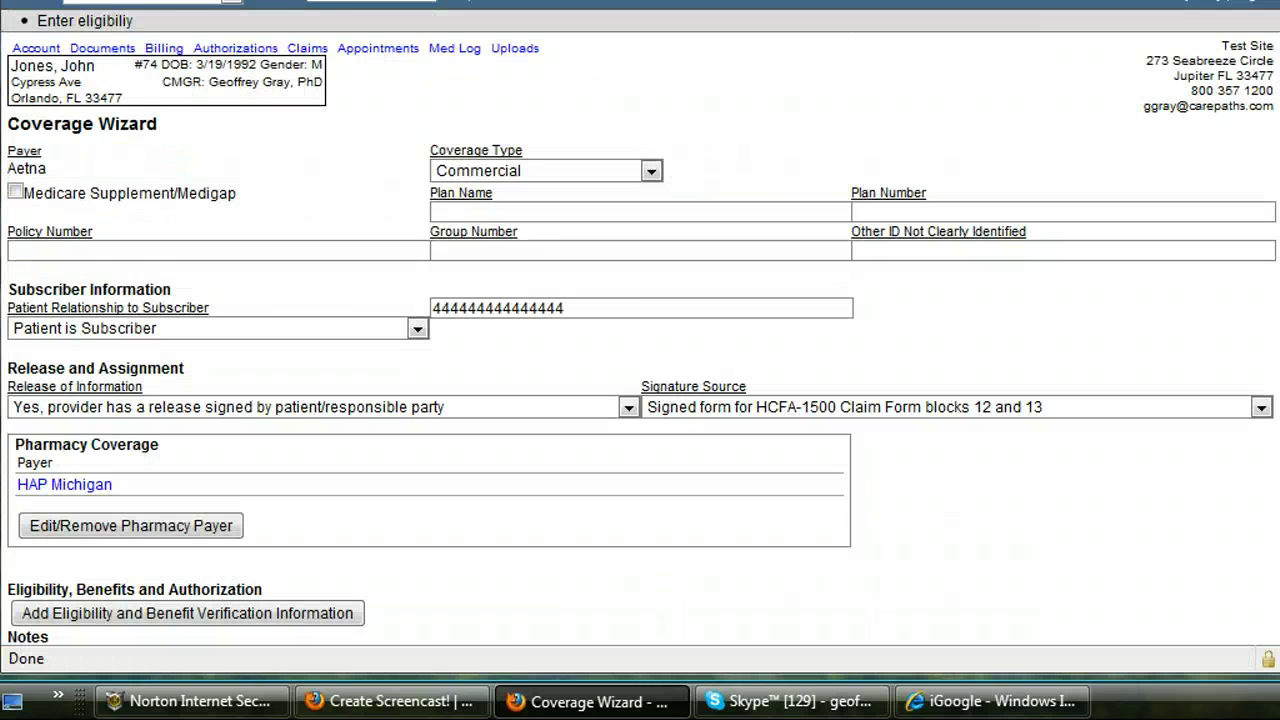
pyautogui.scroll(-4, 1274, 466)
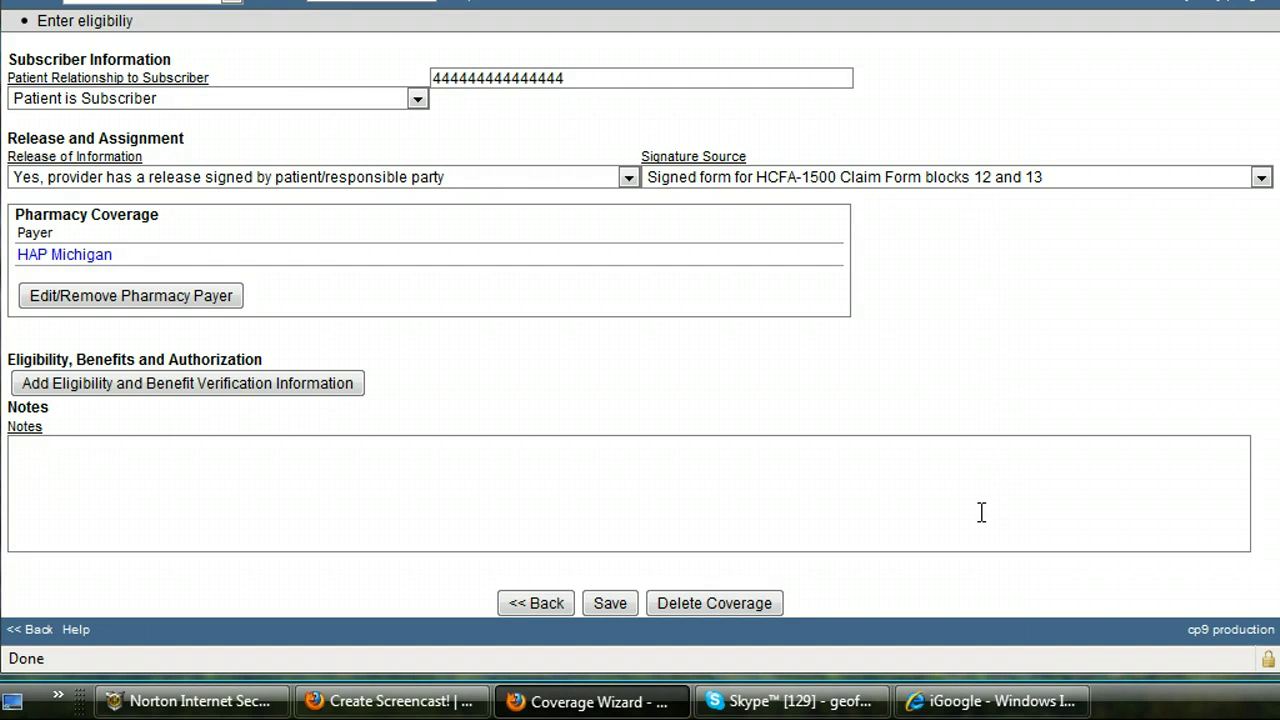
# Step: Add an Aetna benefit verification requiring professional-services authorization, then save it
pyautogui.click(172, 394)
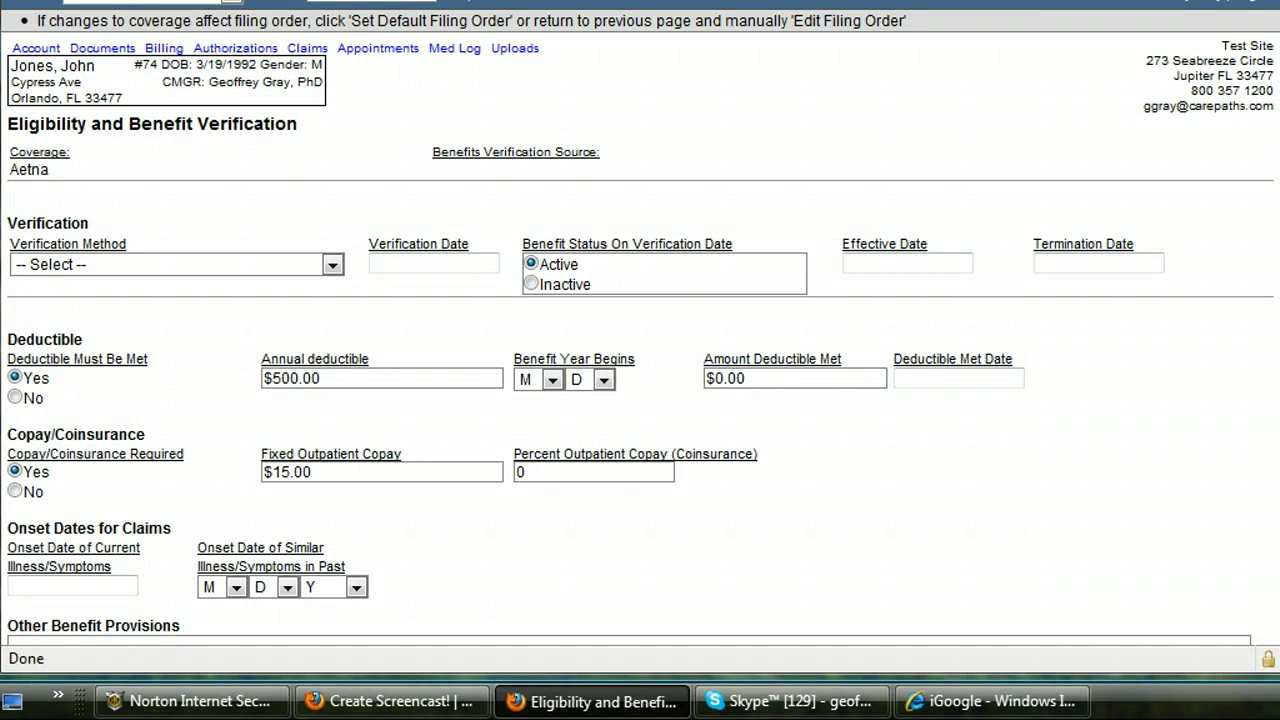
pyautogui.scroll(-3, 925, 300)
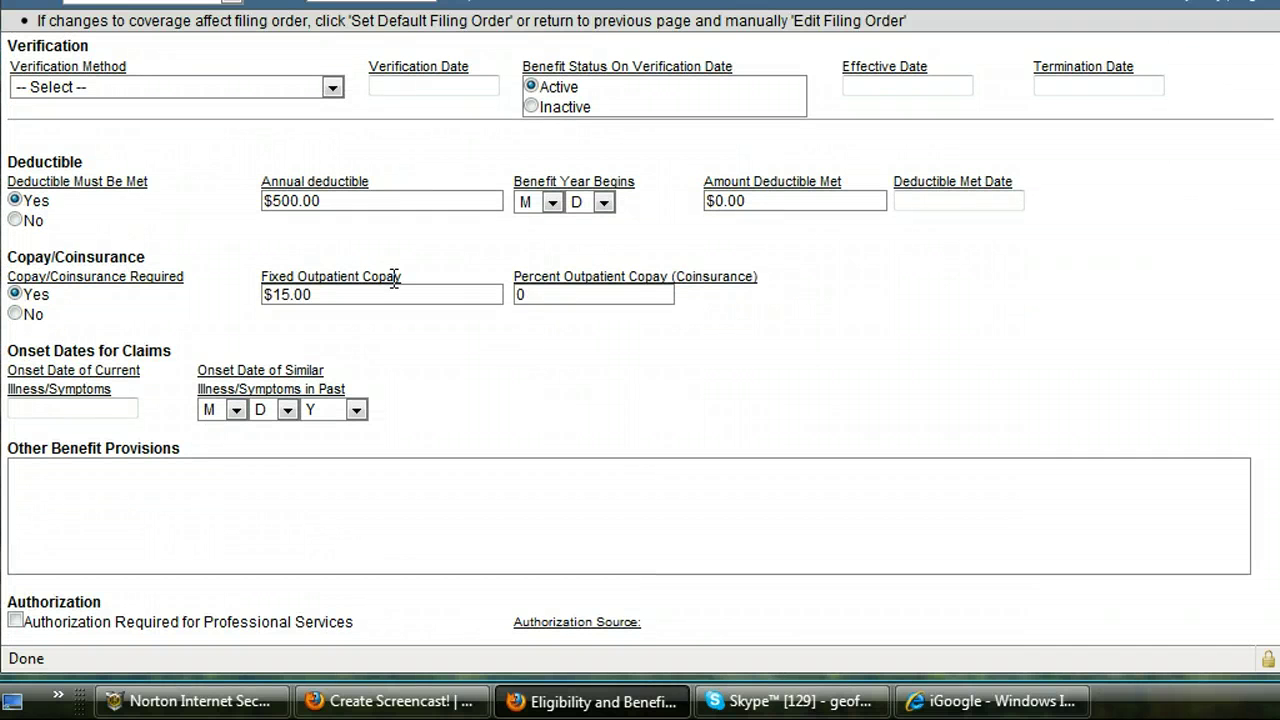
pyautogui.scroll(-3, 1266, 434)
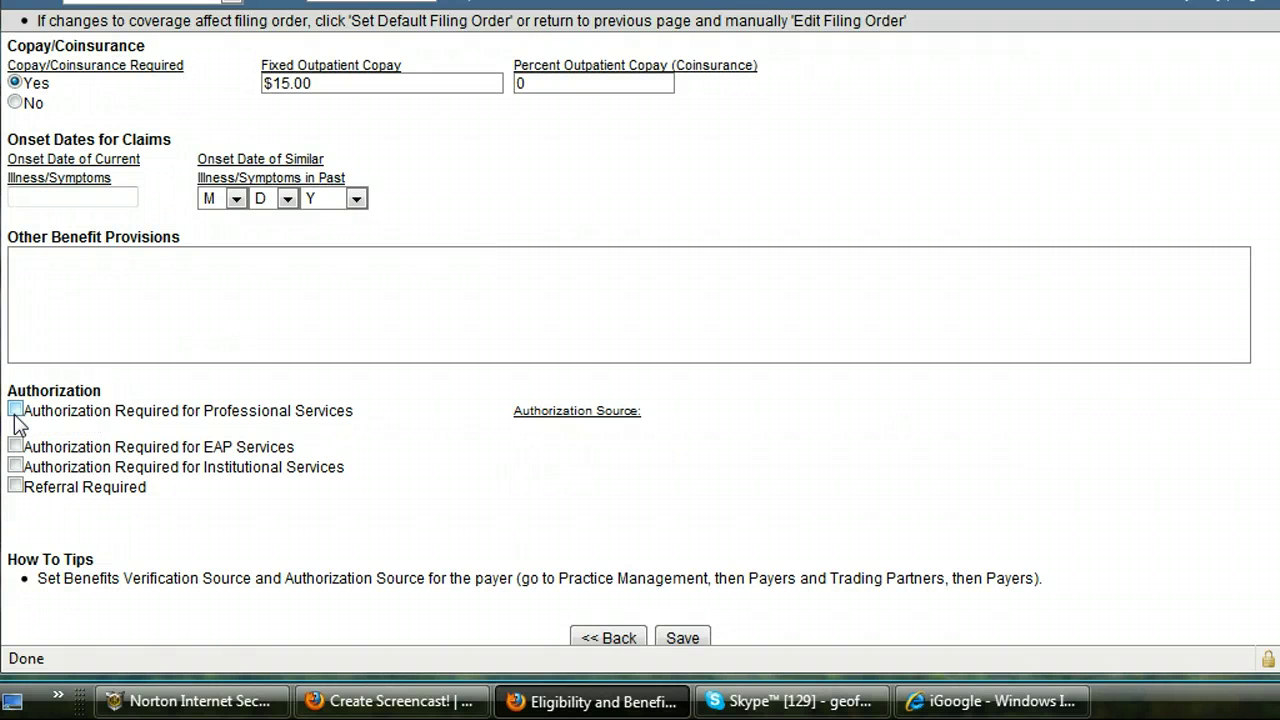
pyautogui.click(15, 410)
pyautogui.click(674, 641)
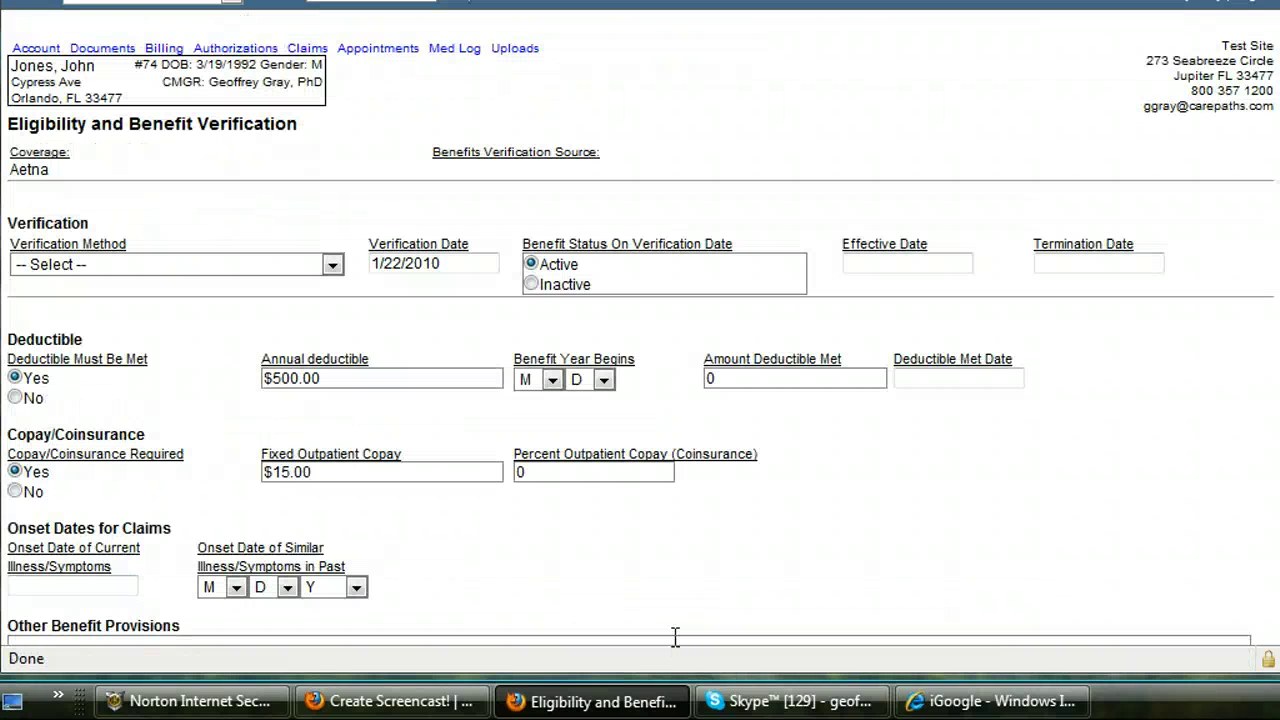
pyautogui.moveTo(1265, 290); pyautogui.dragTo(1265, 500)
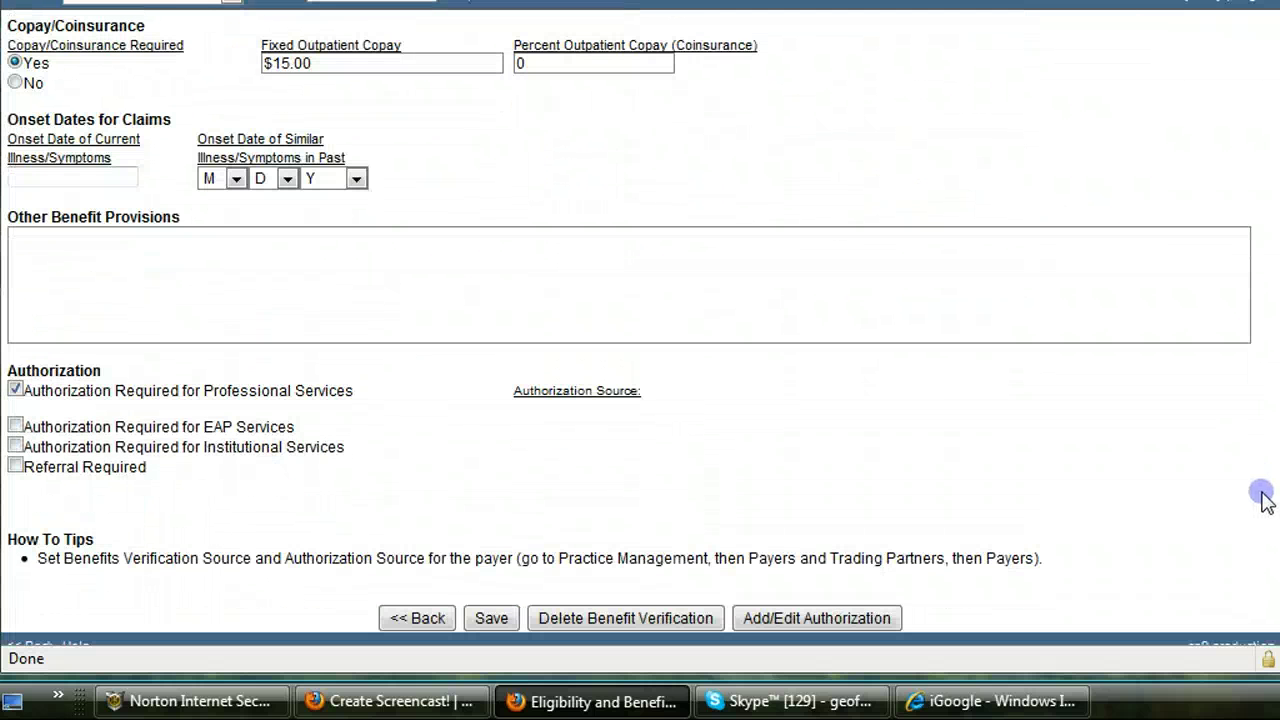
# Step: Add an authorization from 1/1/2010 to 4/1/2010 with its auth ID and 10 units allowed
pyautogui.click(794, 619)
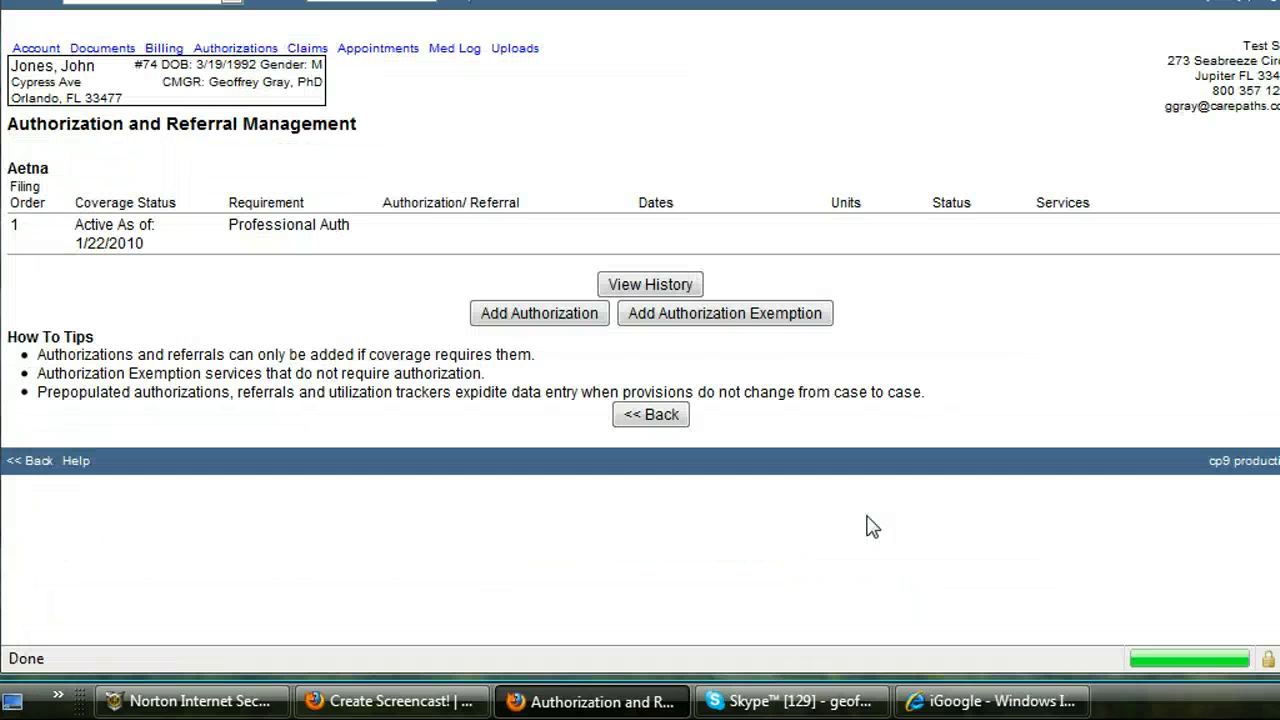
pyautogui.click(585, 318)
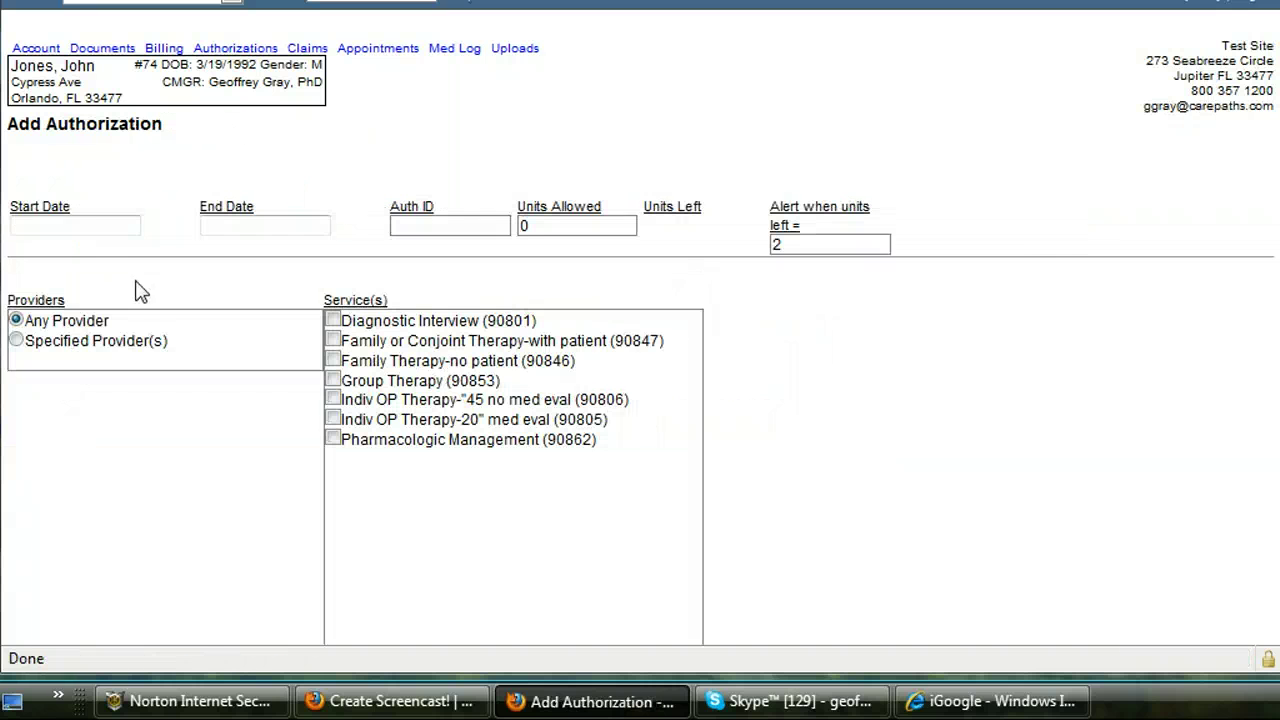
pyautogui.click(60, 222)
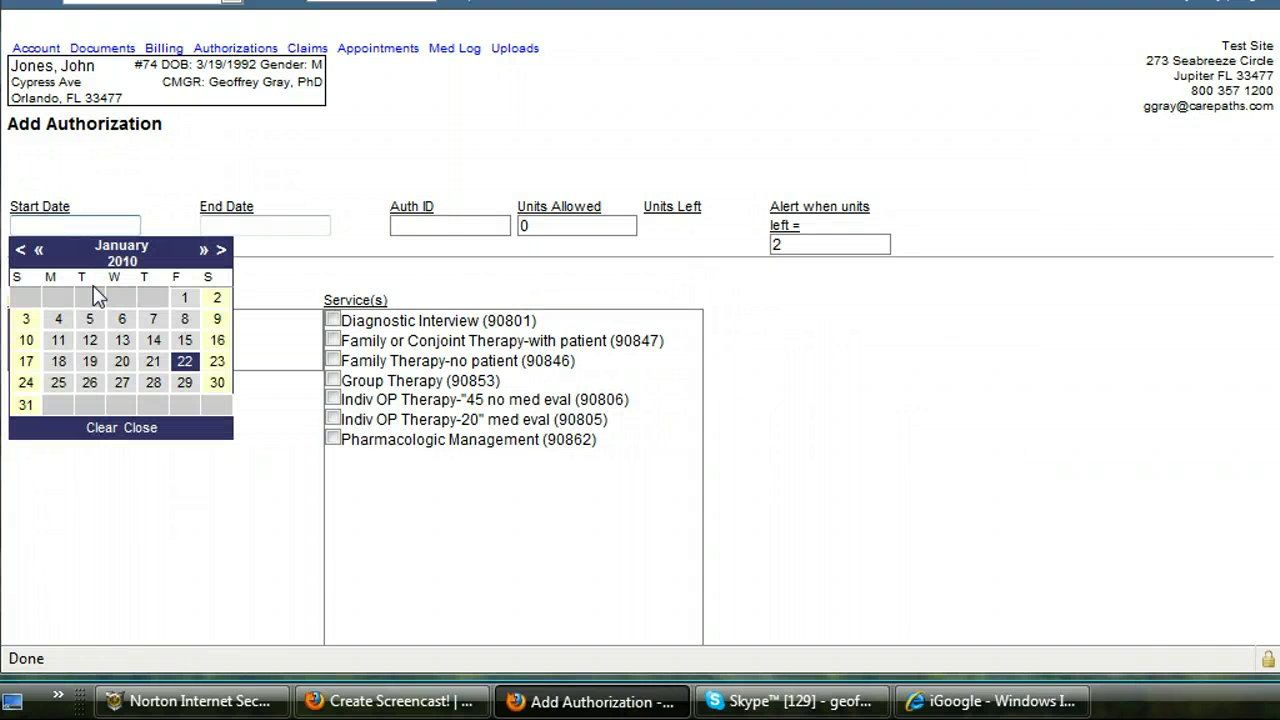
pyautogui.click(184, 297)
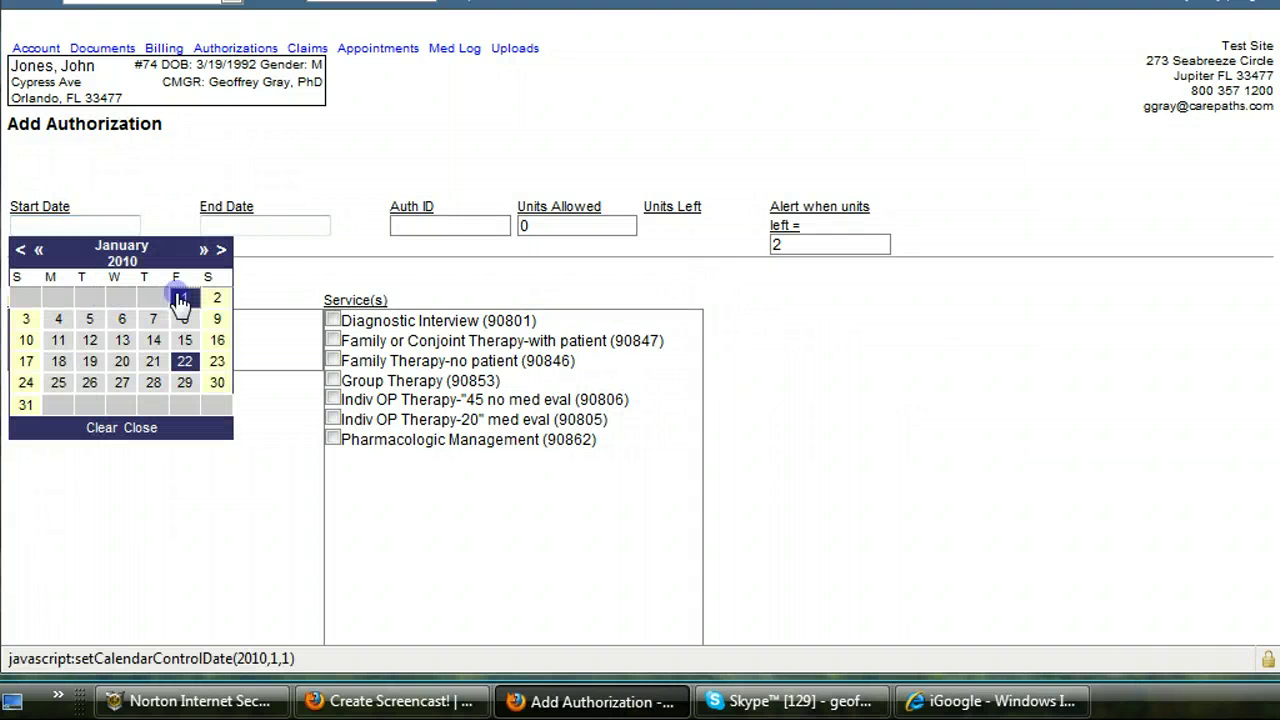
pyautogui.click(216, 231)
pyautogui.click(411, 251)
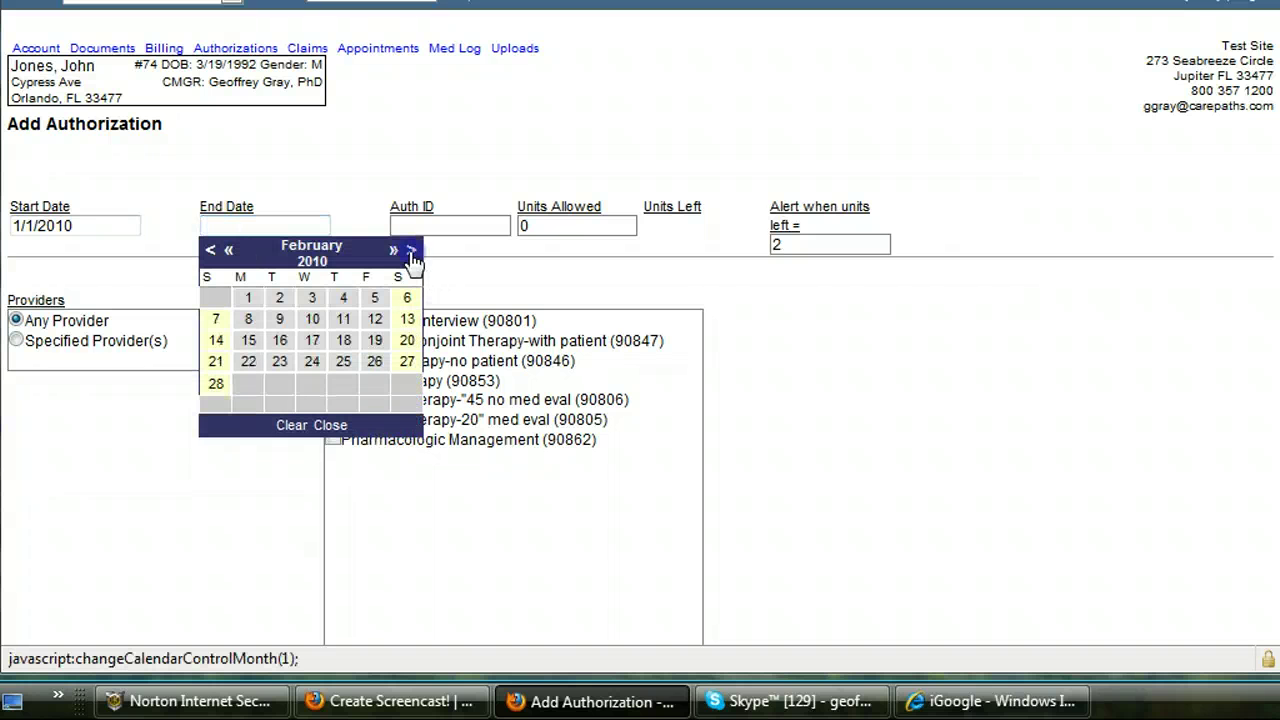
pyautogui.click(411, 251)
pyautogui.click(411, 251)
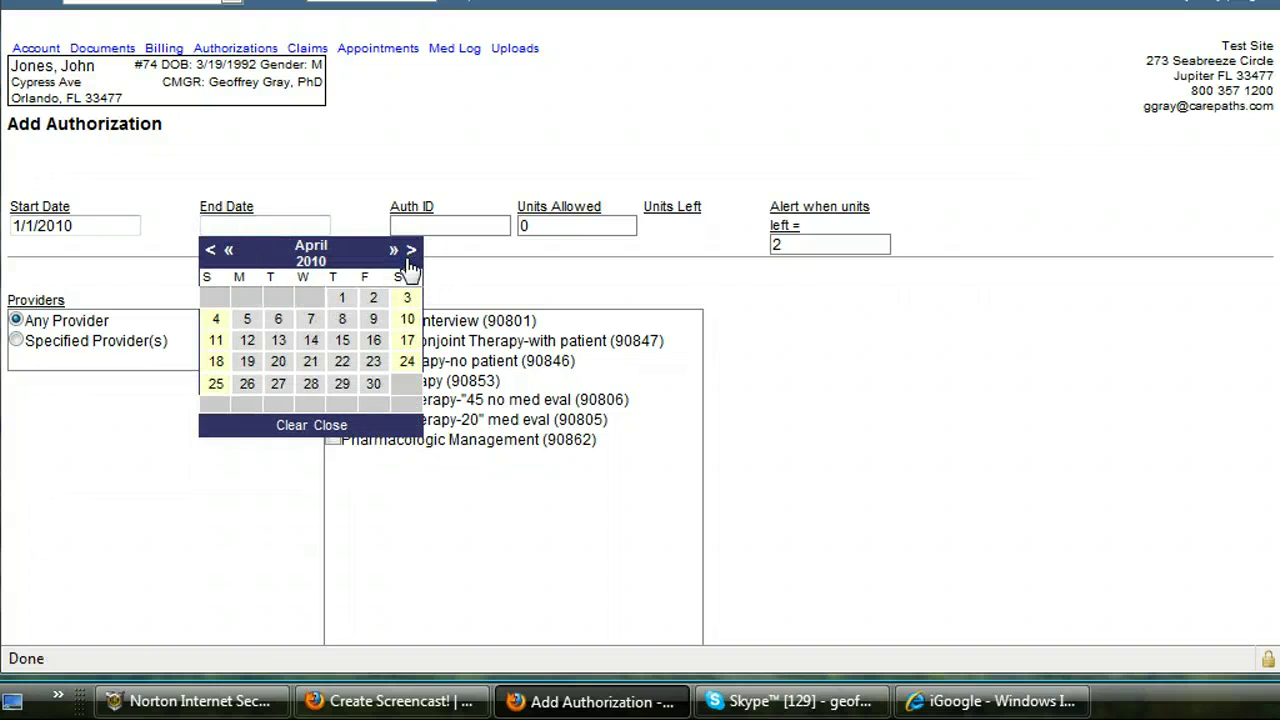
pyautogui.click(342, 297)
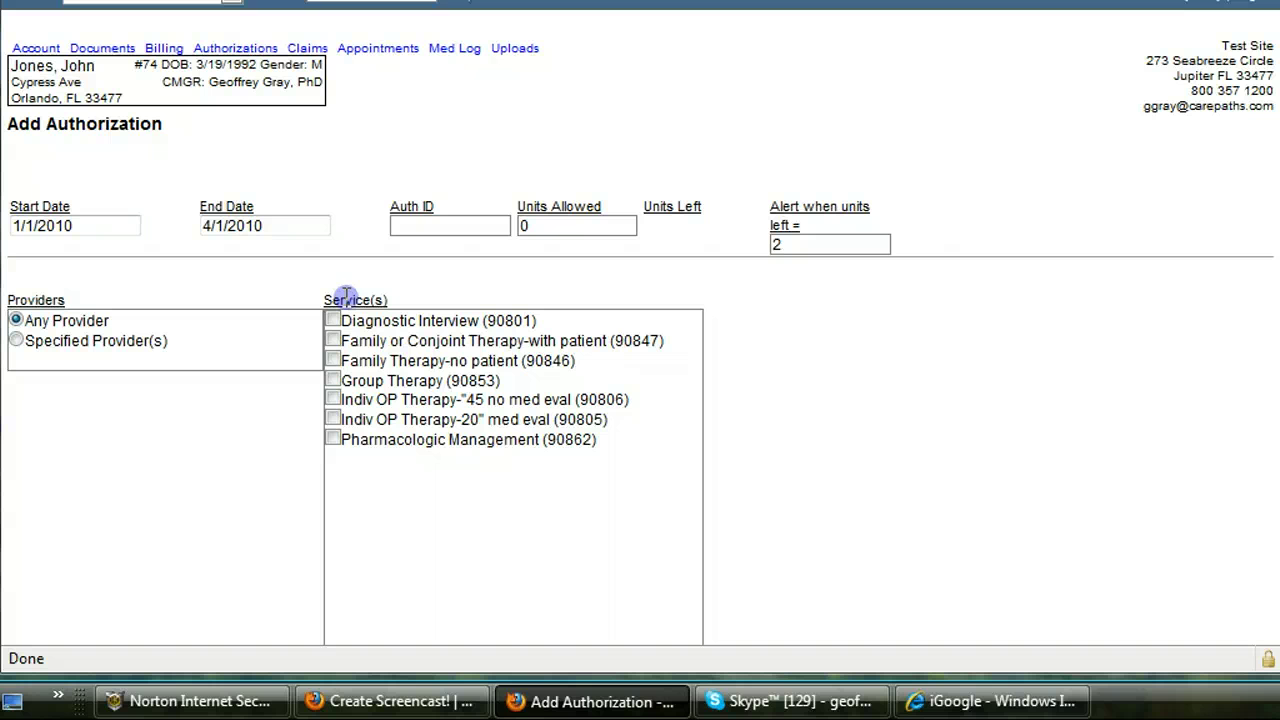
pyautogui.click(420, 229)
pyautogui.write('3333333333333')
pyautogui.click(519, 226)
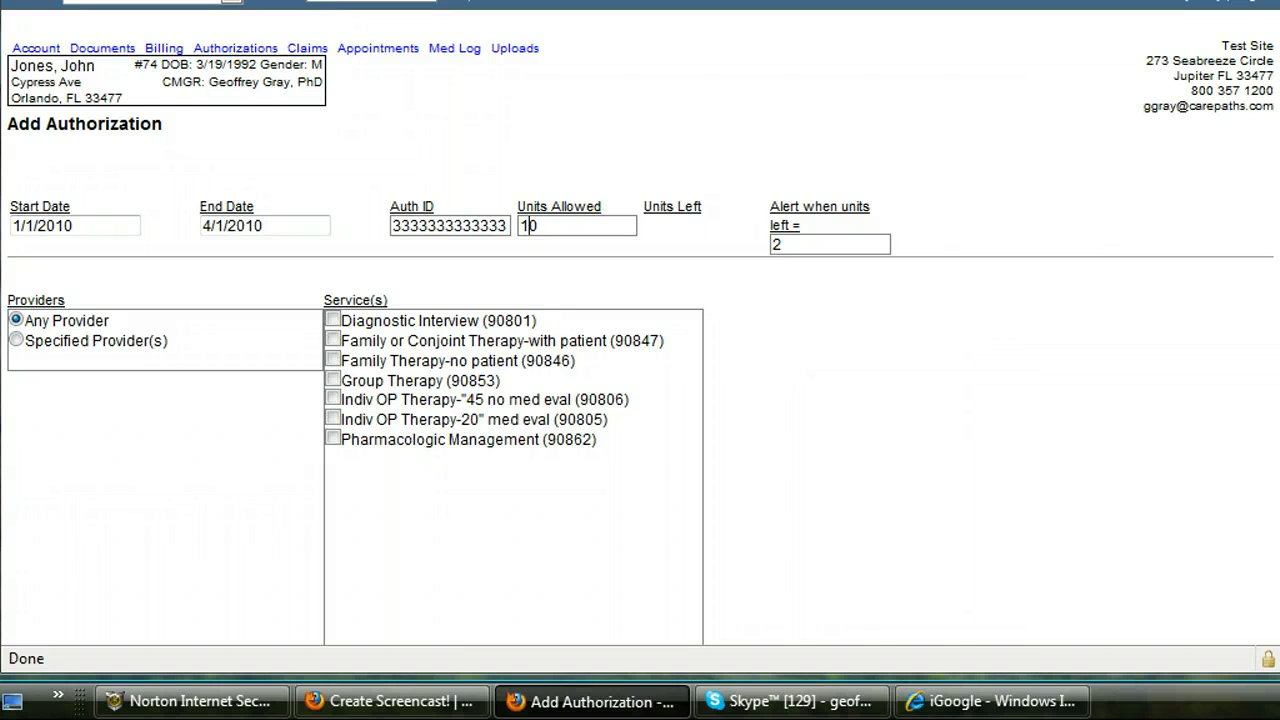
# Step: Check all seven services on the authorization and save it
pyautogui.scroll(-3, 1270, 266)
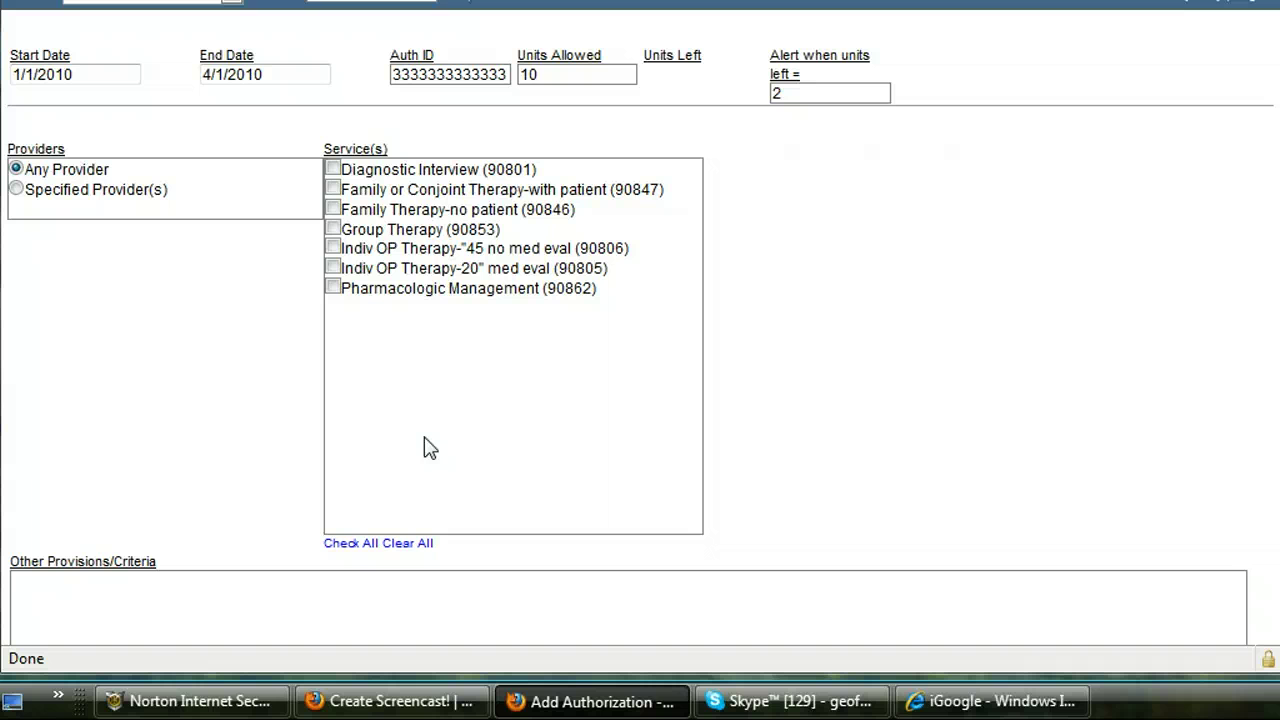
pyautogui.click(335, 543)
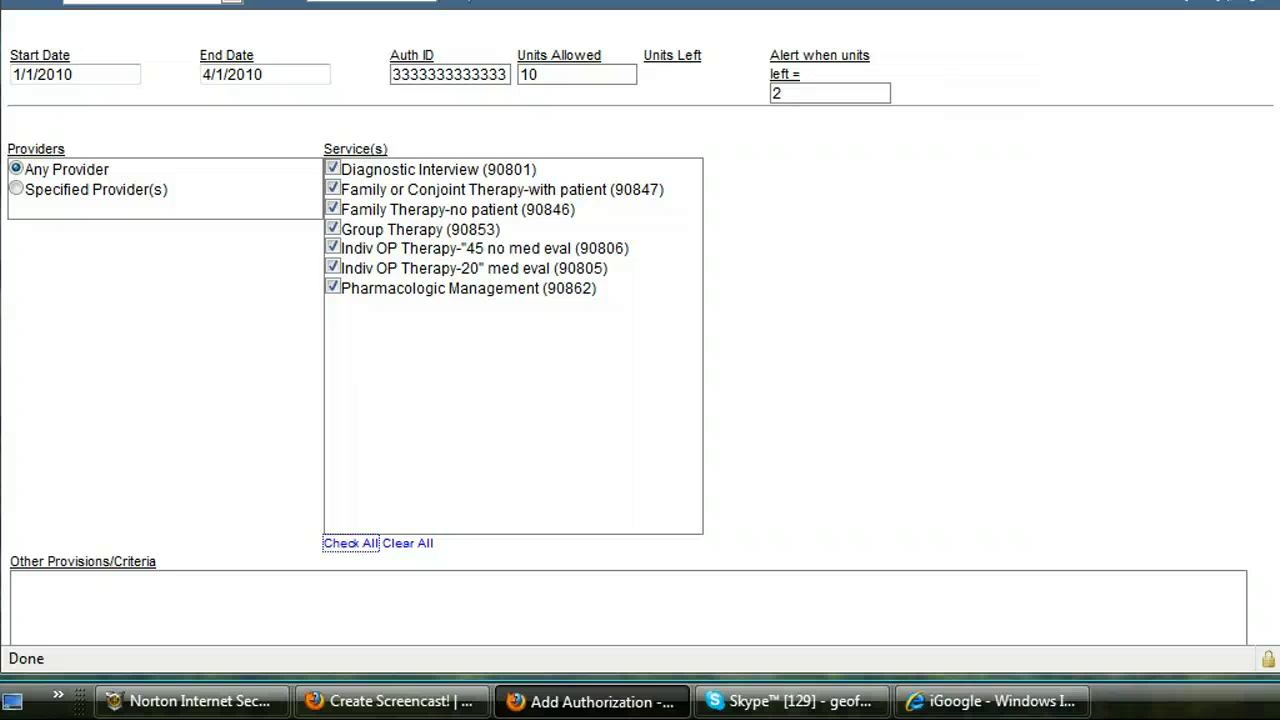
pyautogui.scroll(-8, 1245, 505)
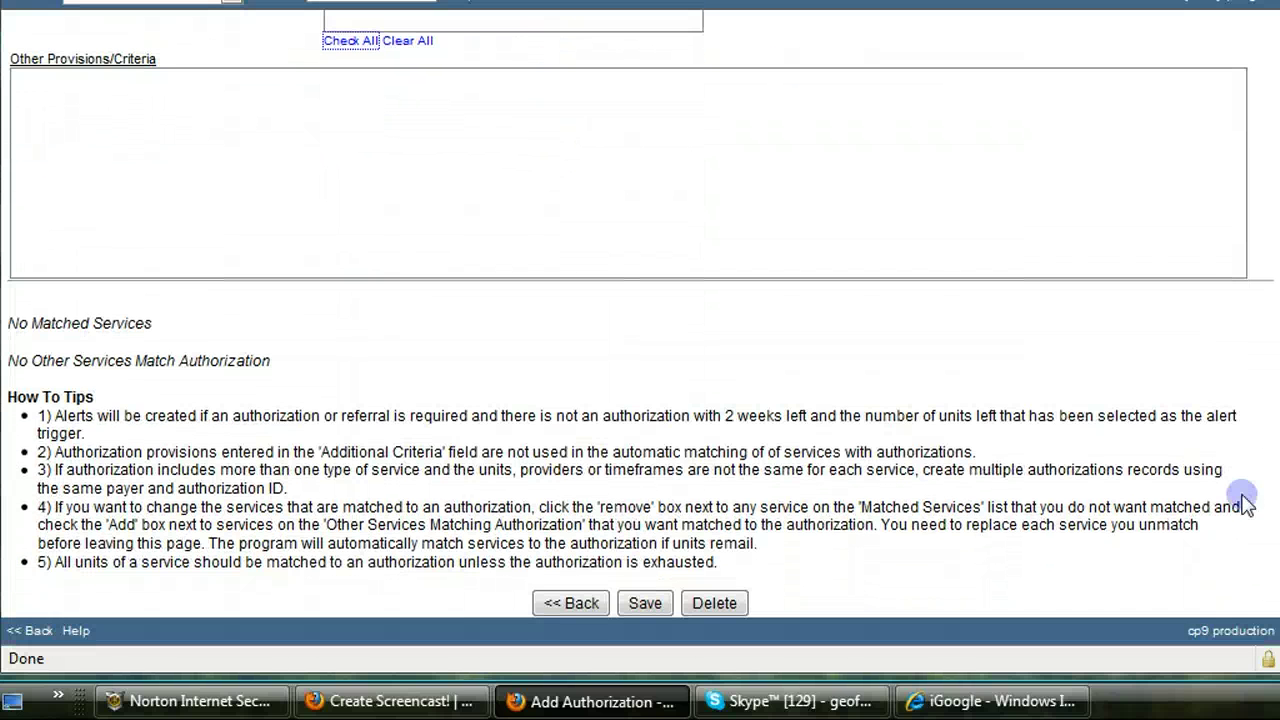
pyautogui.click(645, 603)
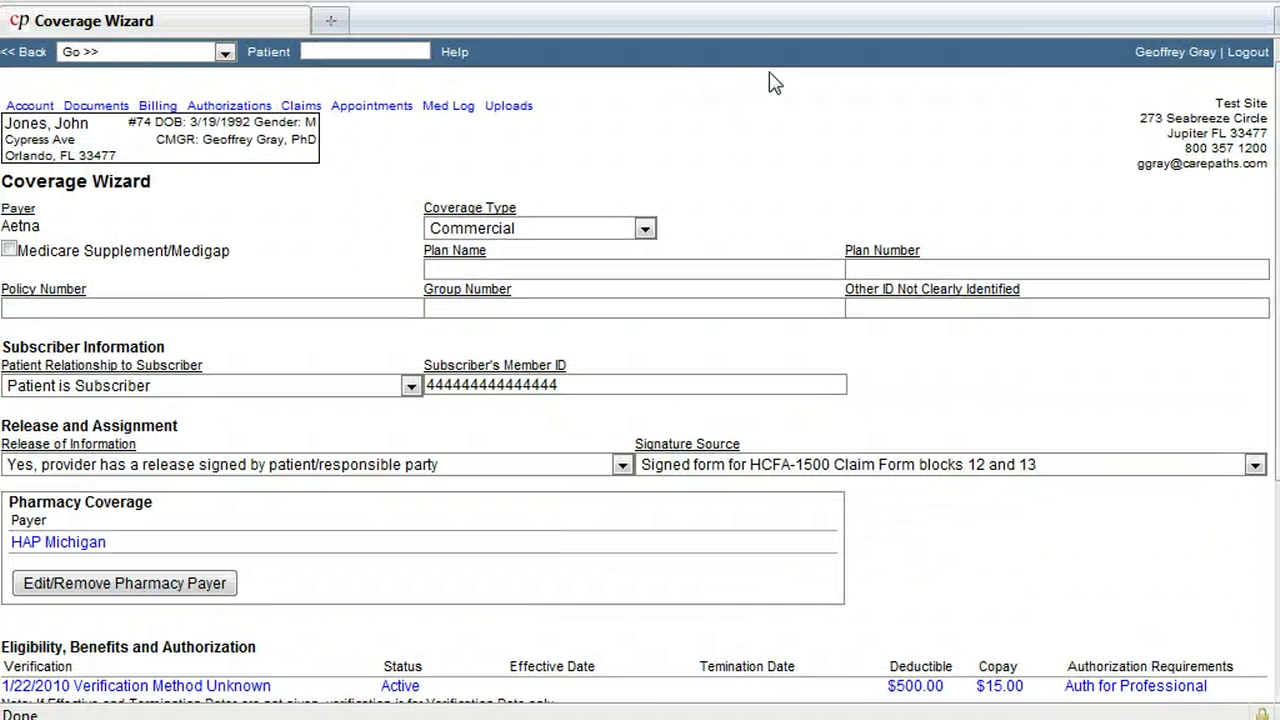
# Step: Return to Home and open the new patient from the Active Patient Index
pyautogui.click(40, 54)
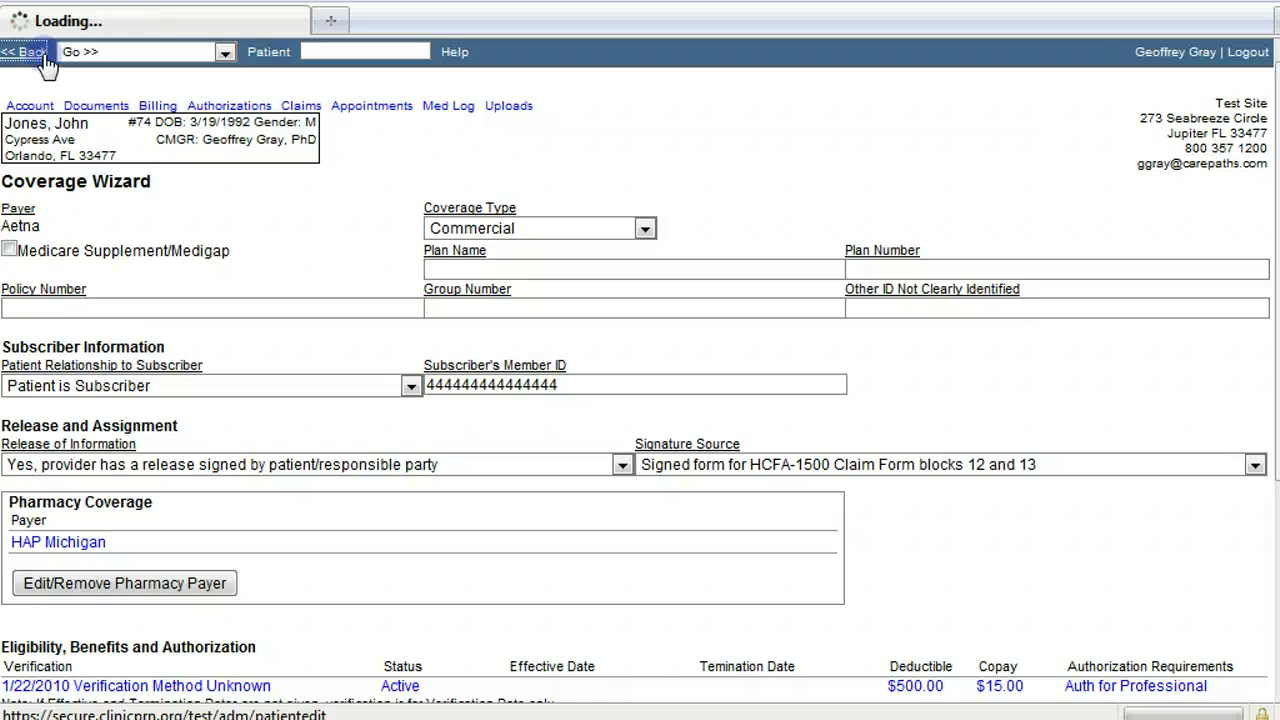
pyautogui.click(224, 55)
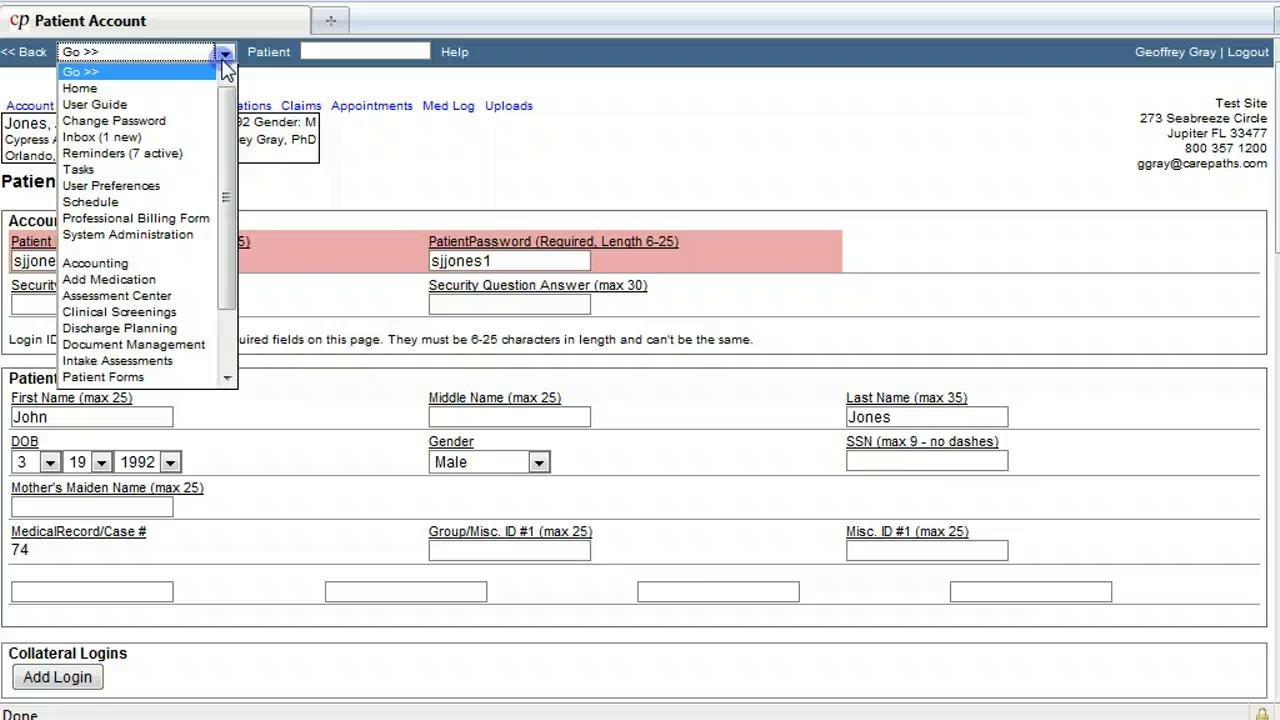
pyautogui.click(194, 88)
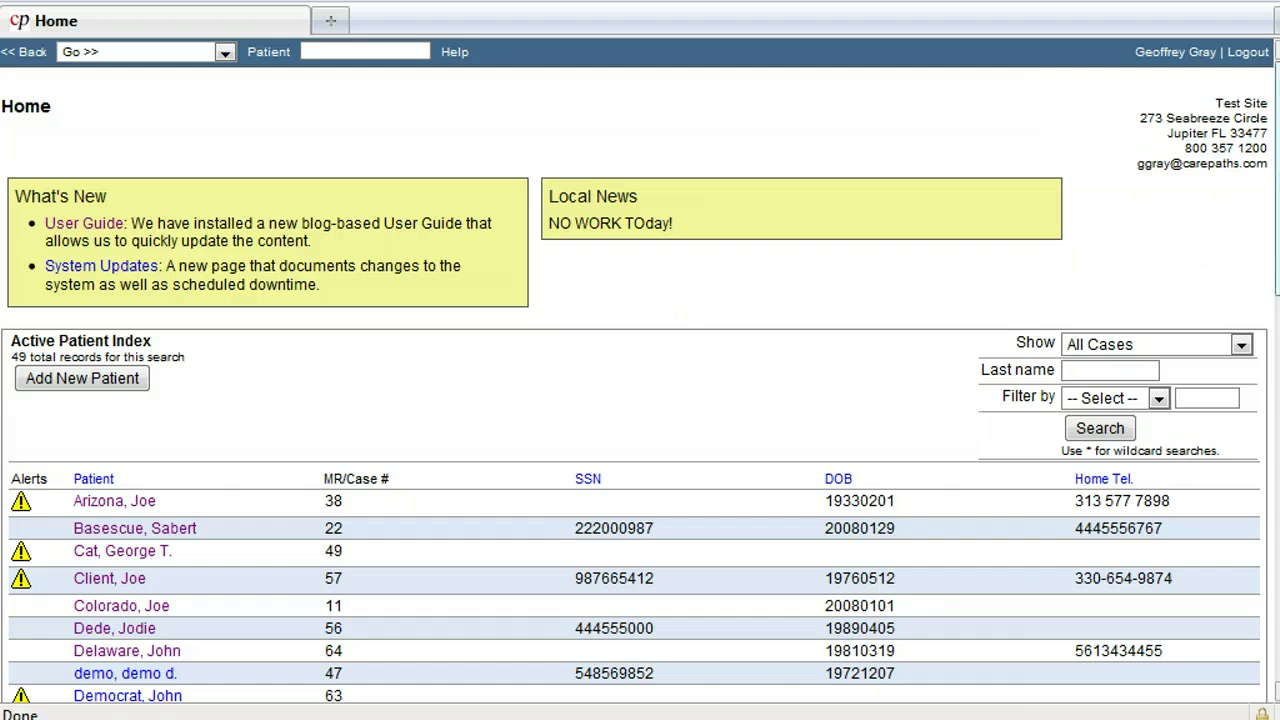
pyautogui.scroll(-8, 740, 385)
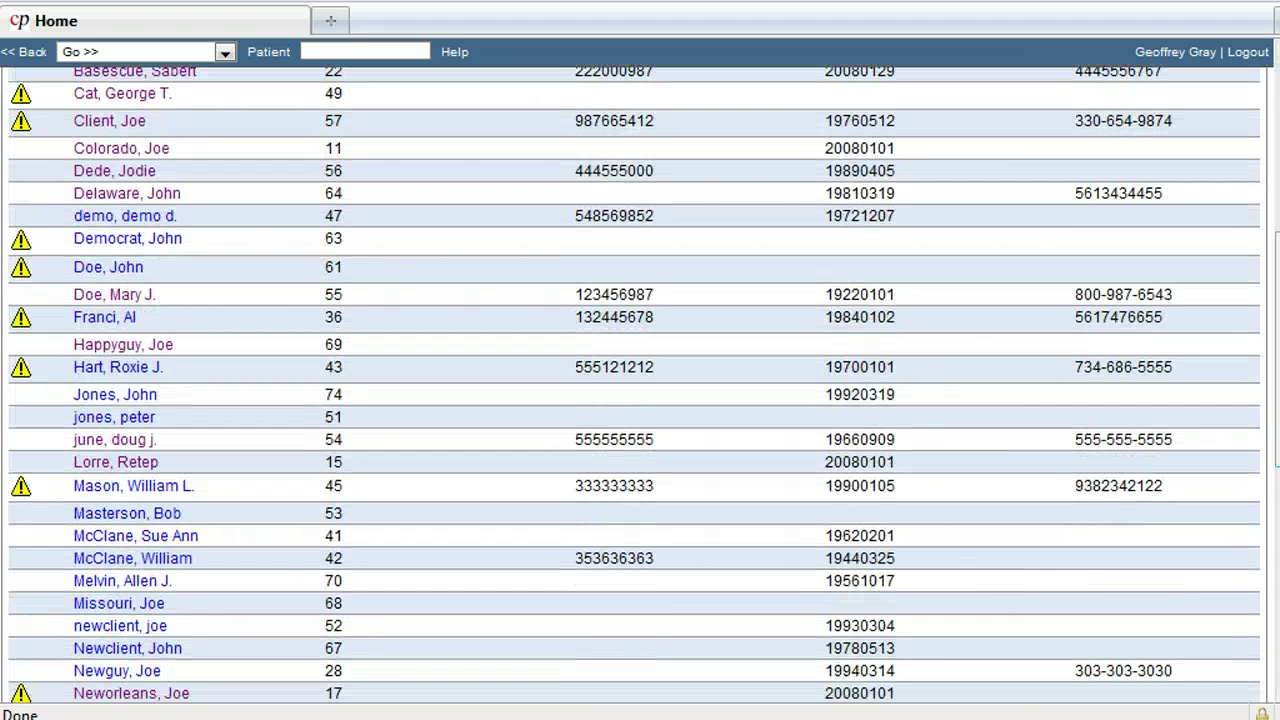
pyautogui.click(150, 402)
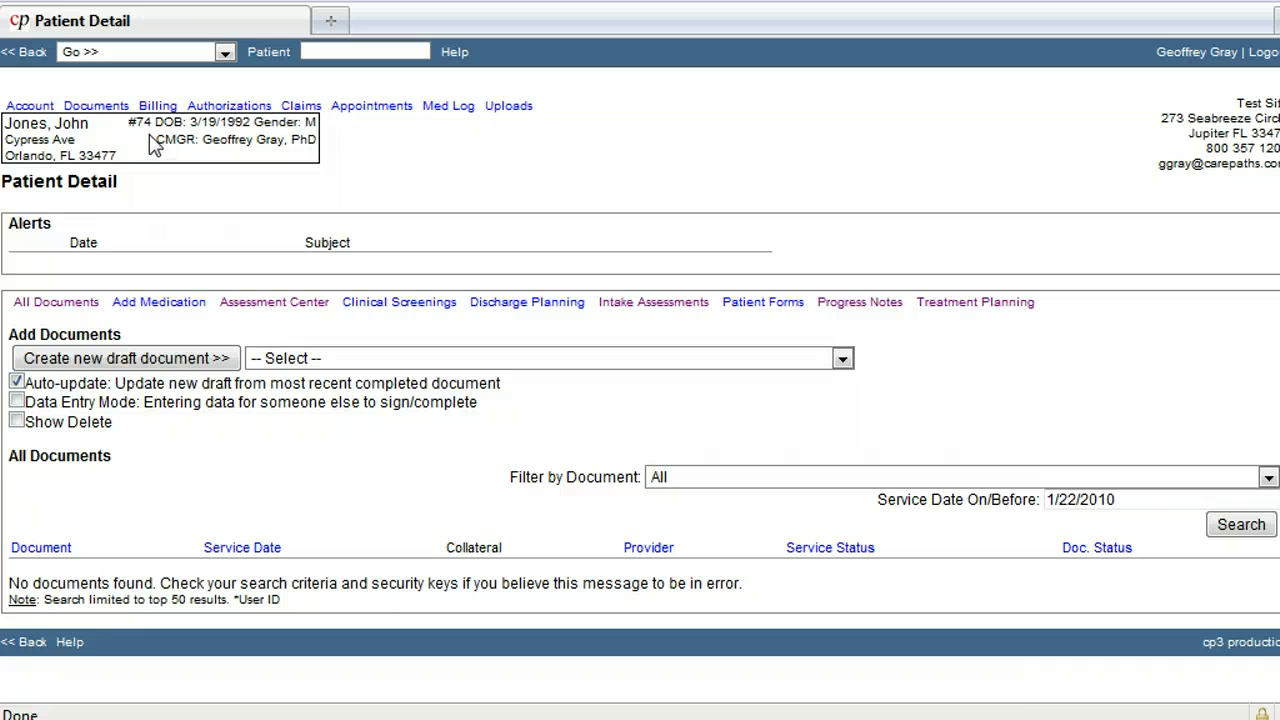
# Step: Open the patient's Account page and check Aetna appears under Coverage/Payer
pyautogui.click(29, 107)
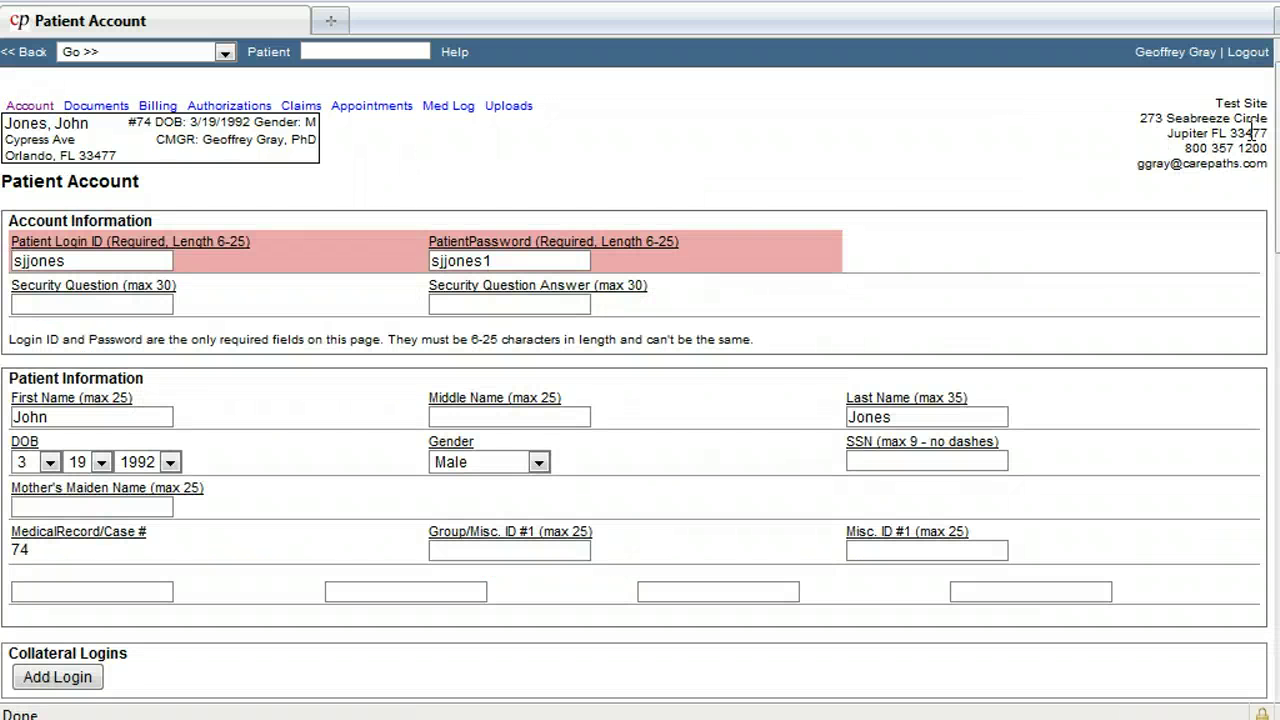
pyautogui.moveTo(1275, 130); pyautogui.dragTo(1278, 553)
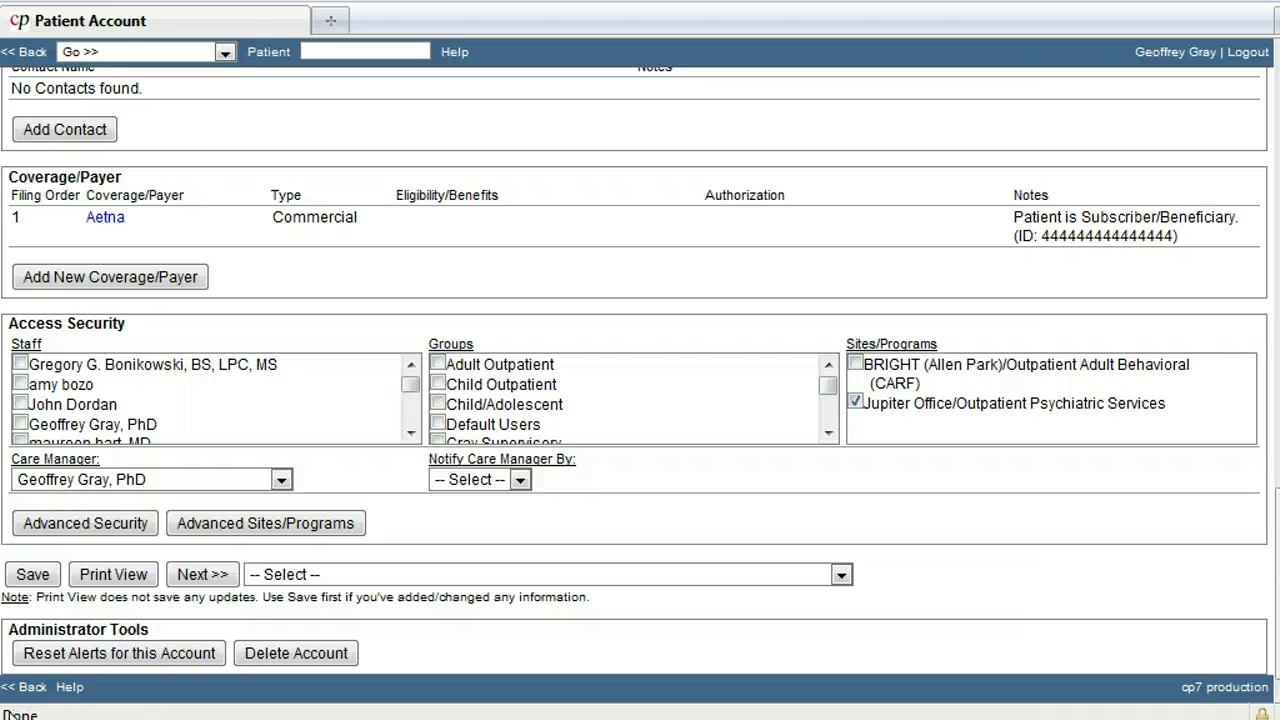
pyautogui.moveTo(1277, 690); pyautogui.dragTo(1277, 255)
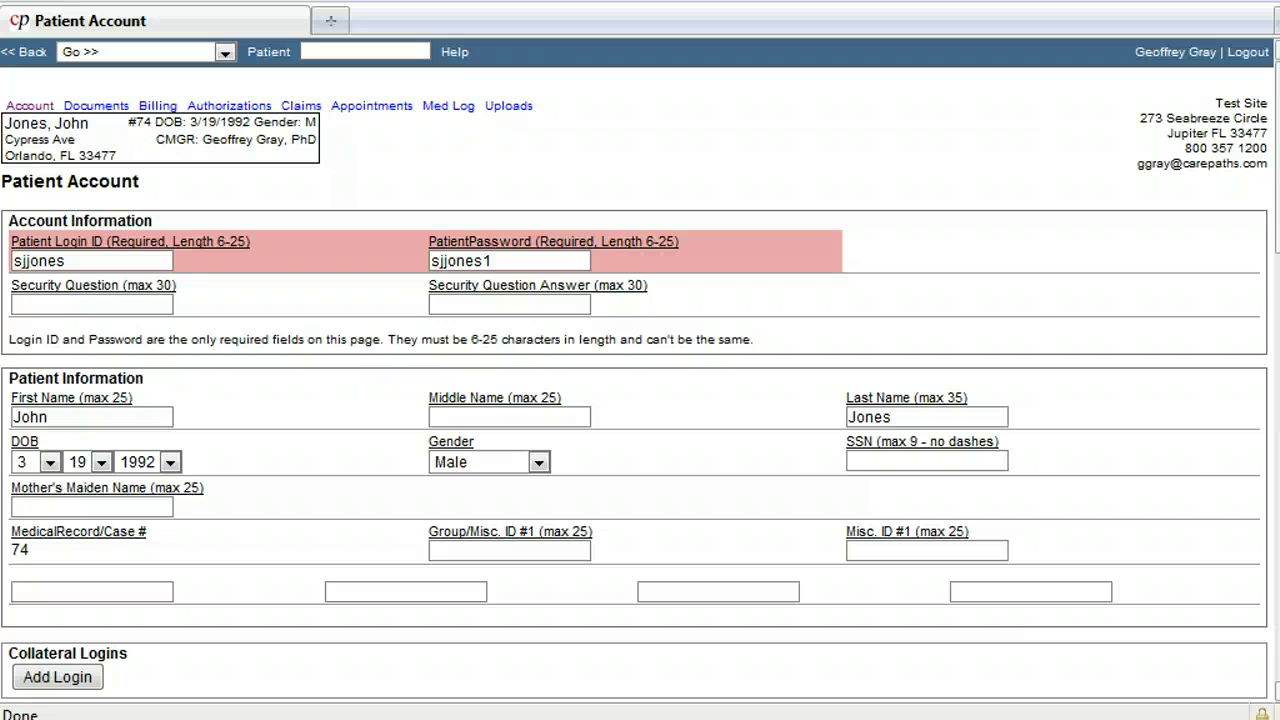
# Step: Bring up the eRecord User Guide from Help in the top navigation bar
pyautogui.click(455, 54)
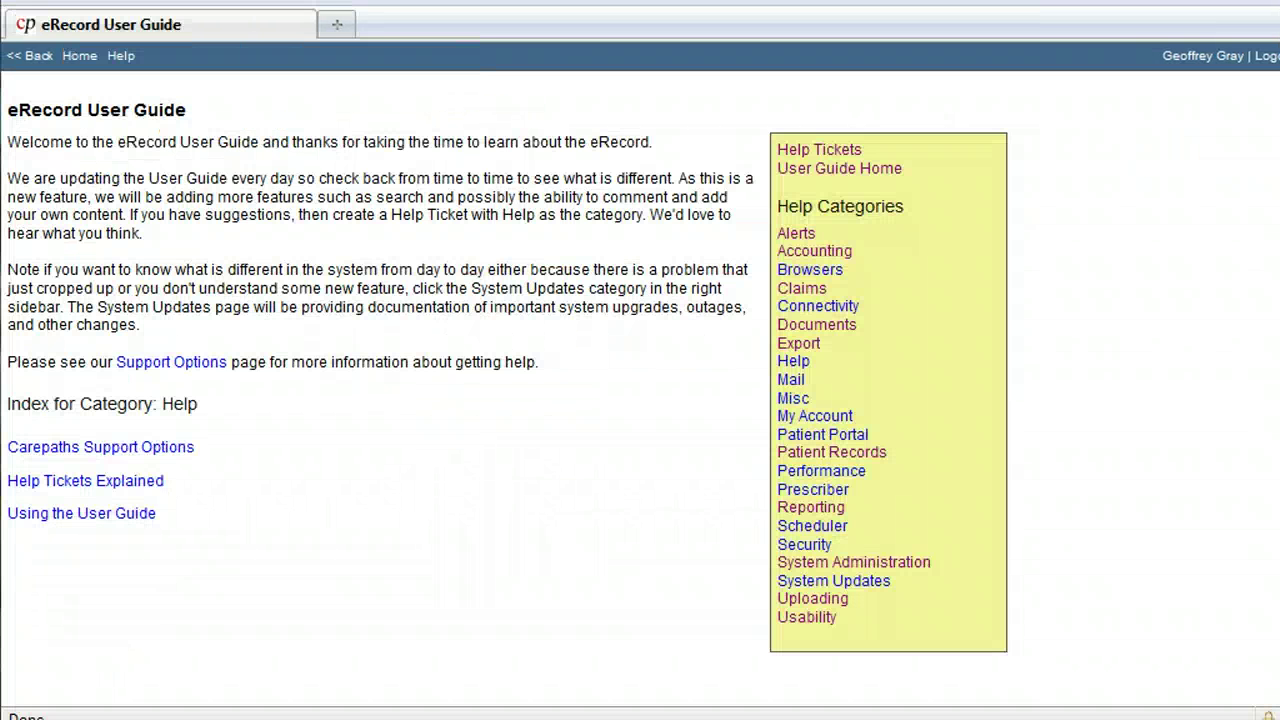